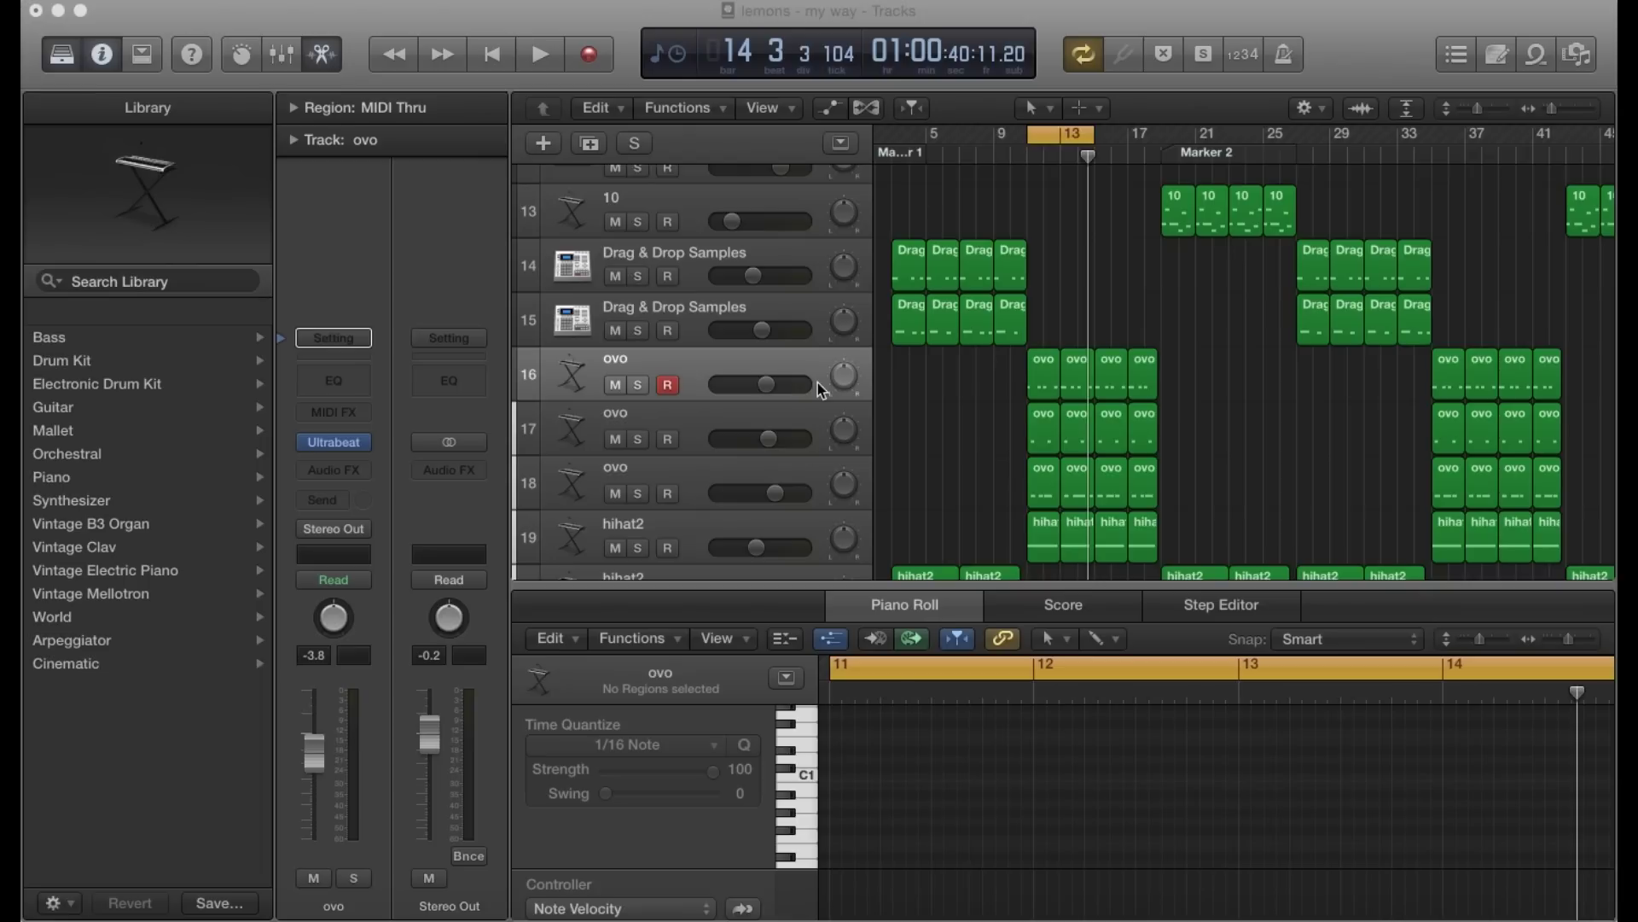
Solo track 16 'ovo' and play it briefly to hear the kick alone.
left_click(638, 384)
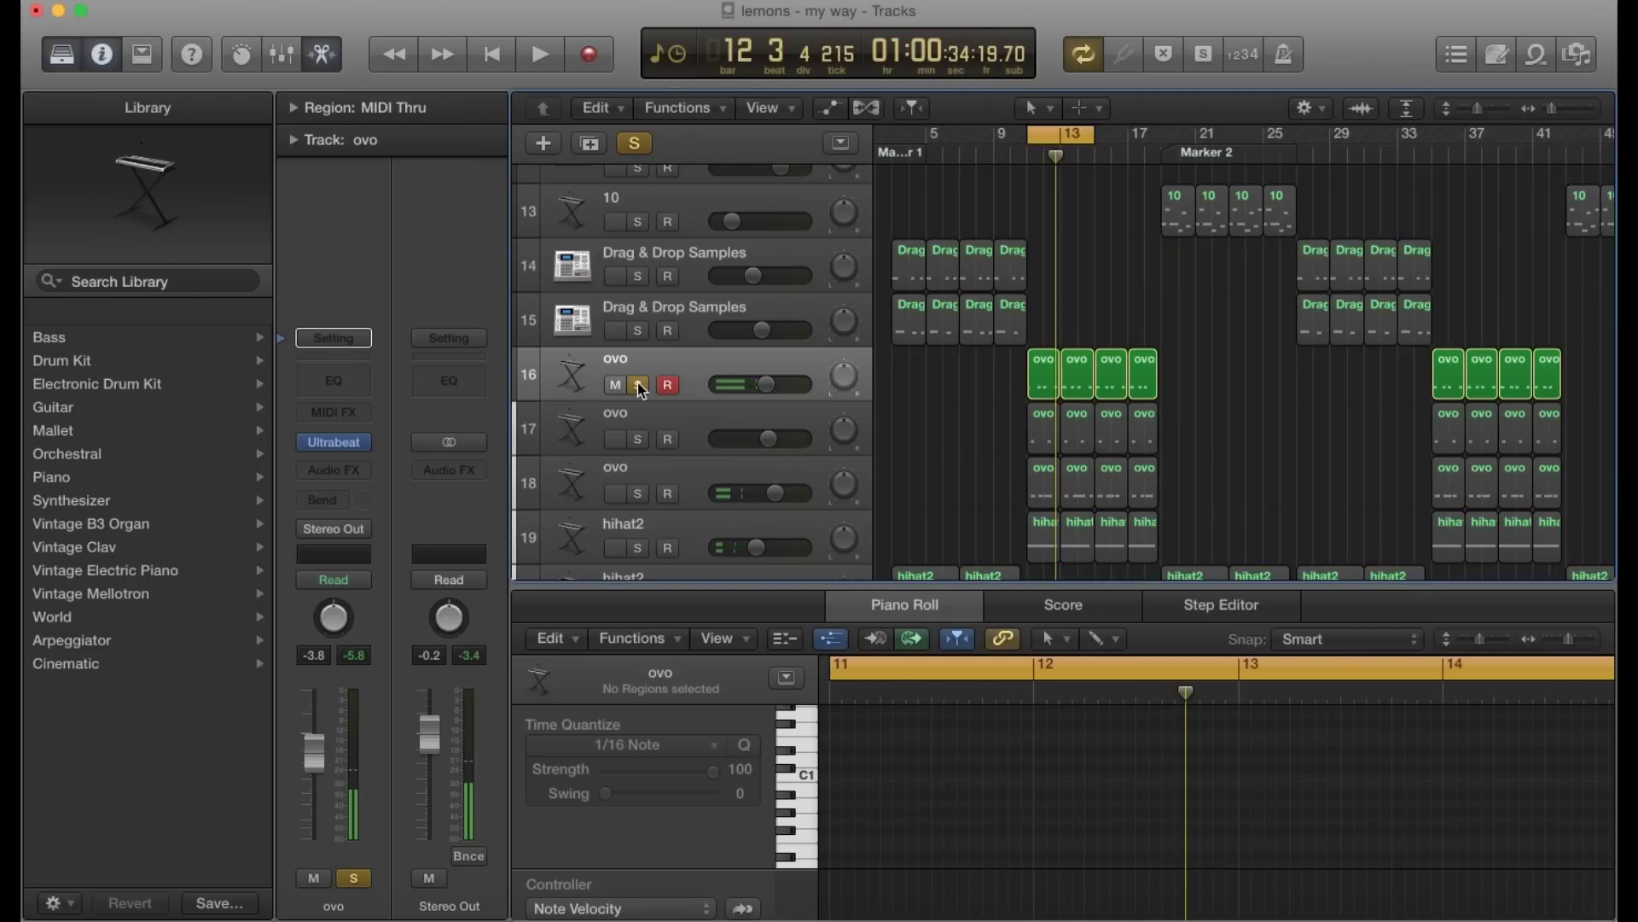
key("space")
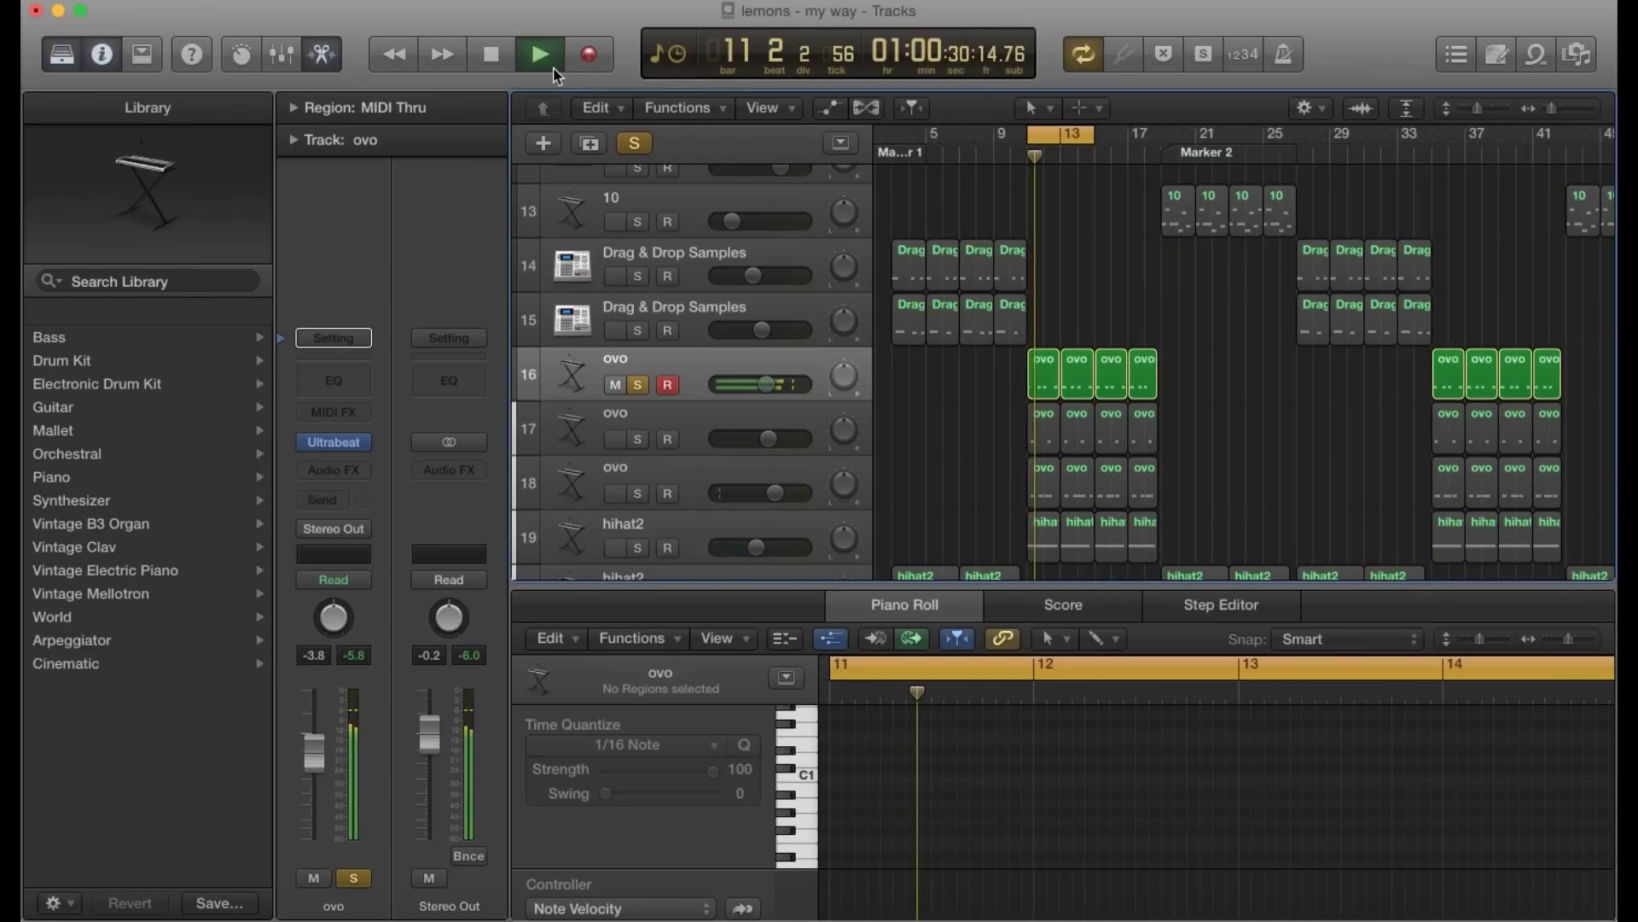
left_click(492, 57)
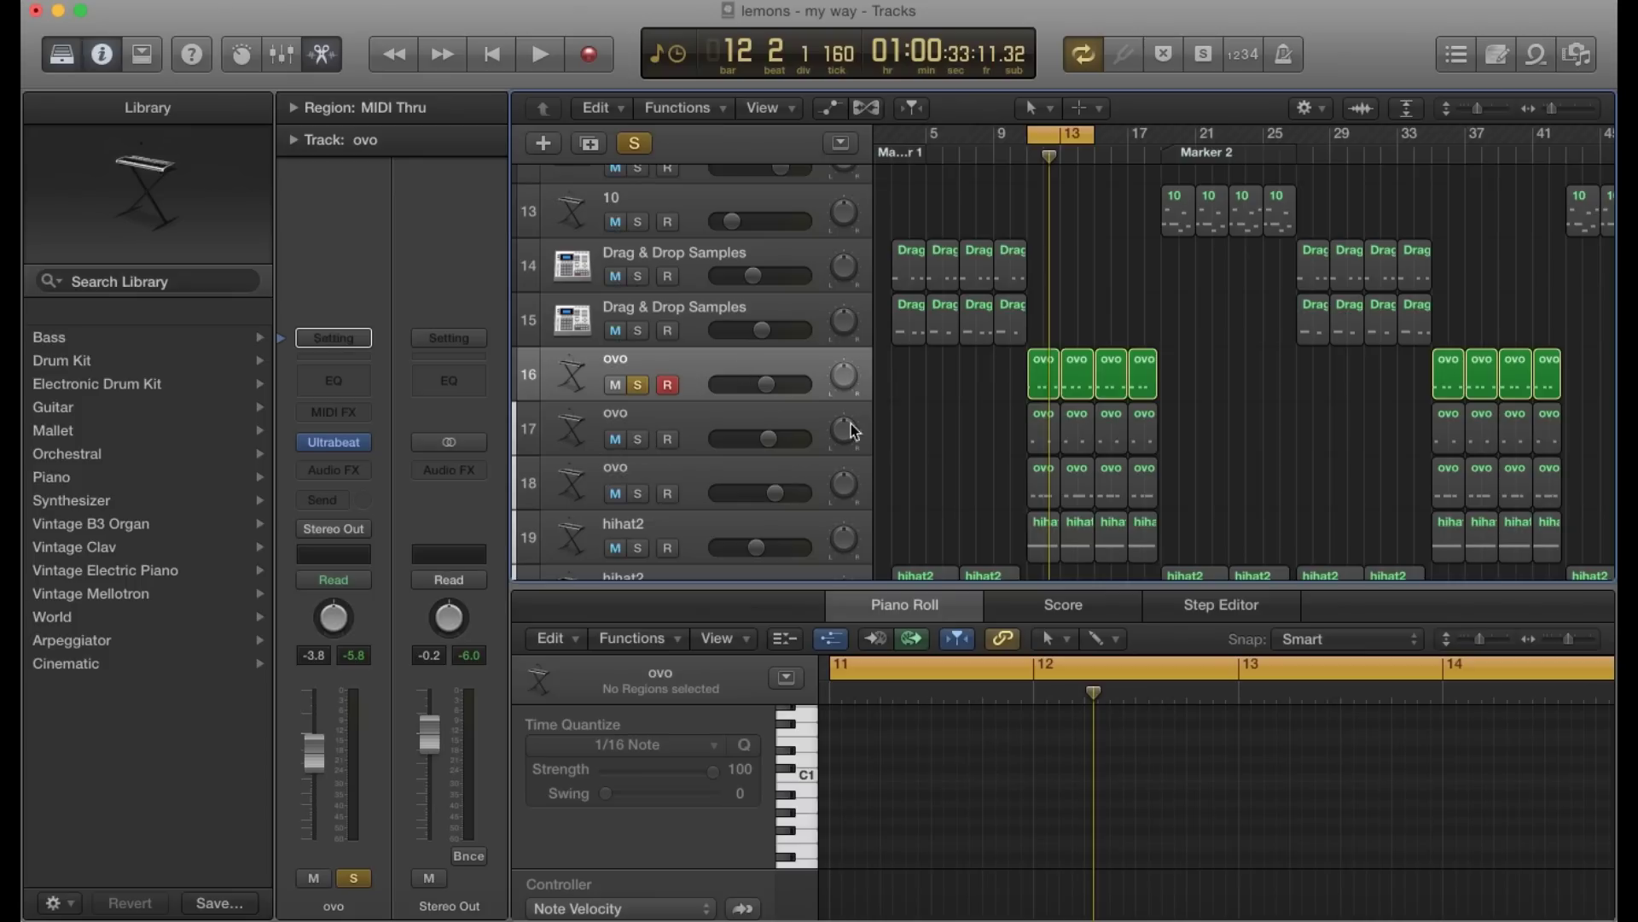
Unsolo track 16 and play the full mix briefly before stopping.
left_click(639, 385)
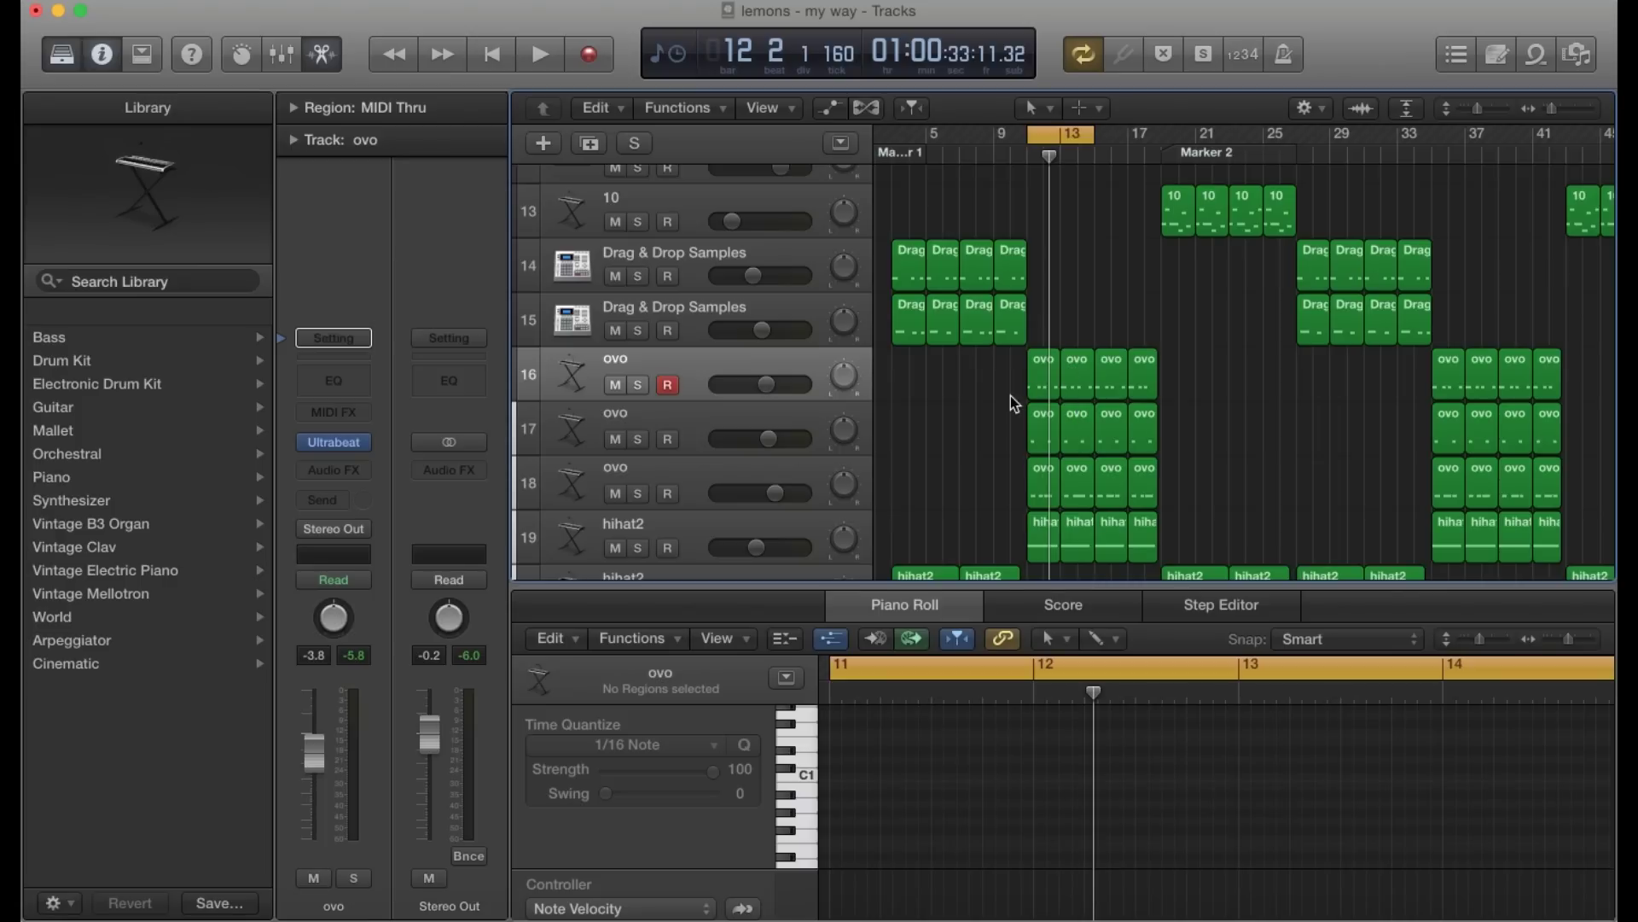
key("space")
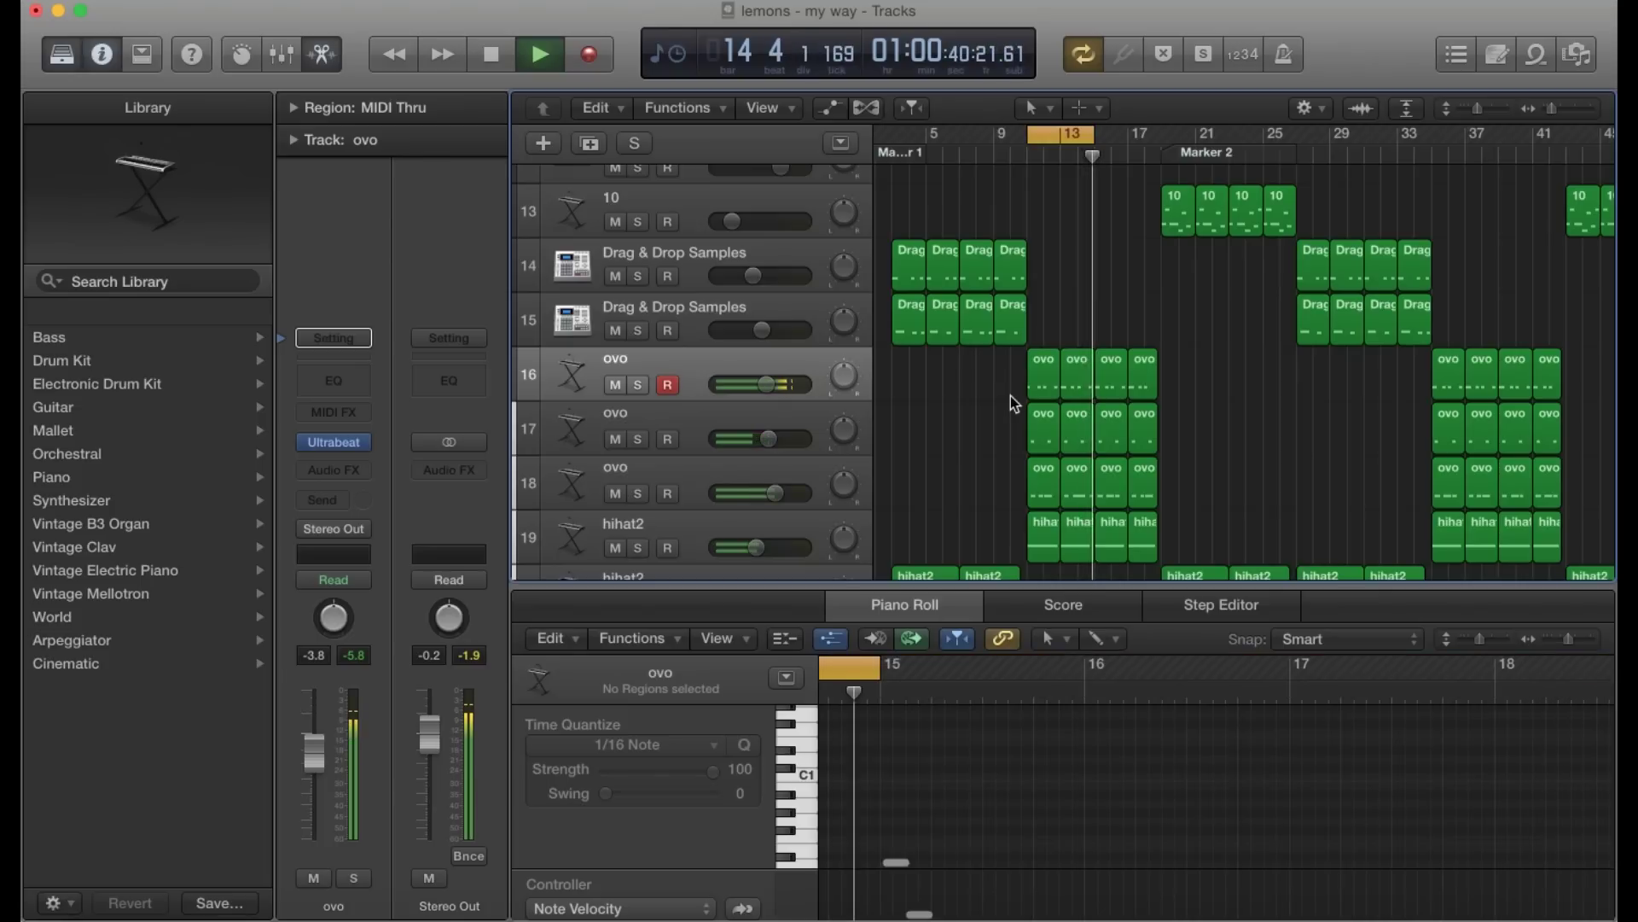
key("space")
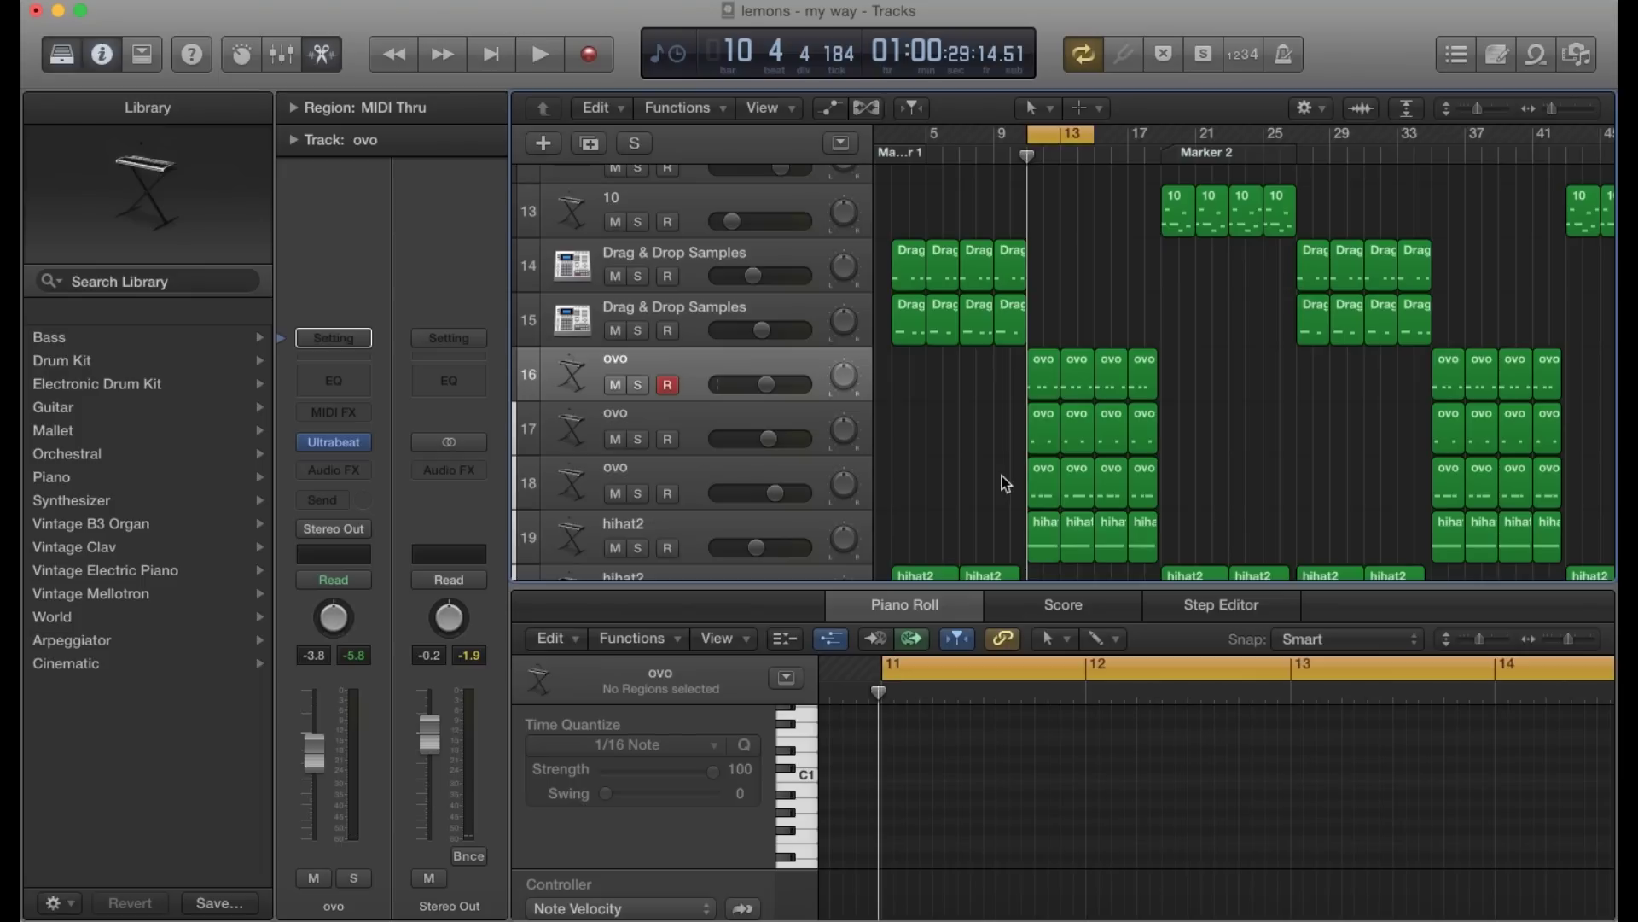
Insert a Channel EQ on the ovo track and turn on its Analyzer.
left_click(333, 382)
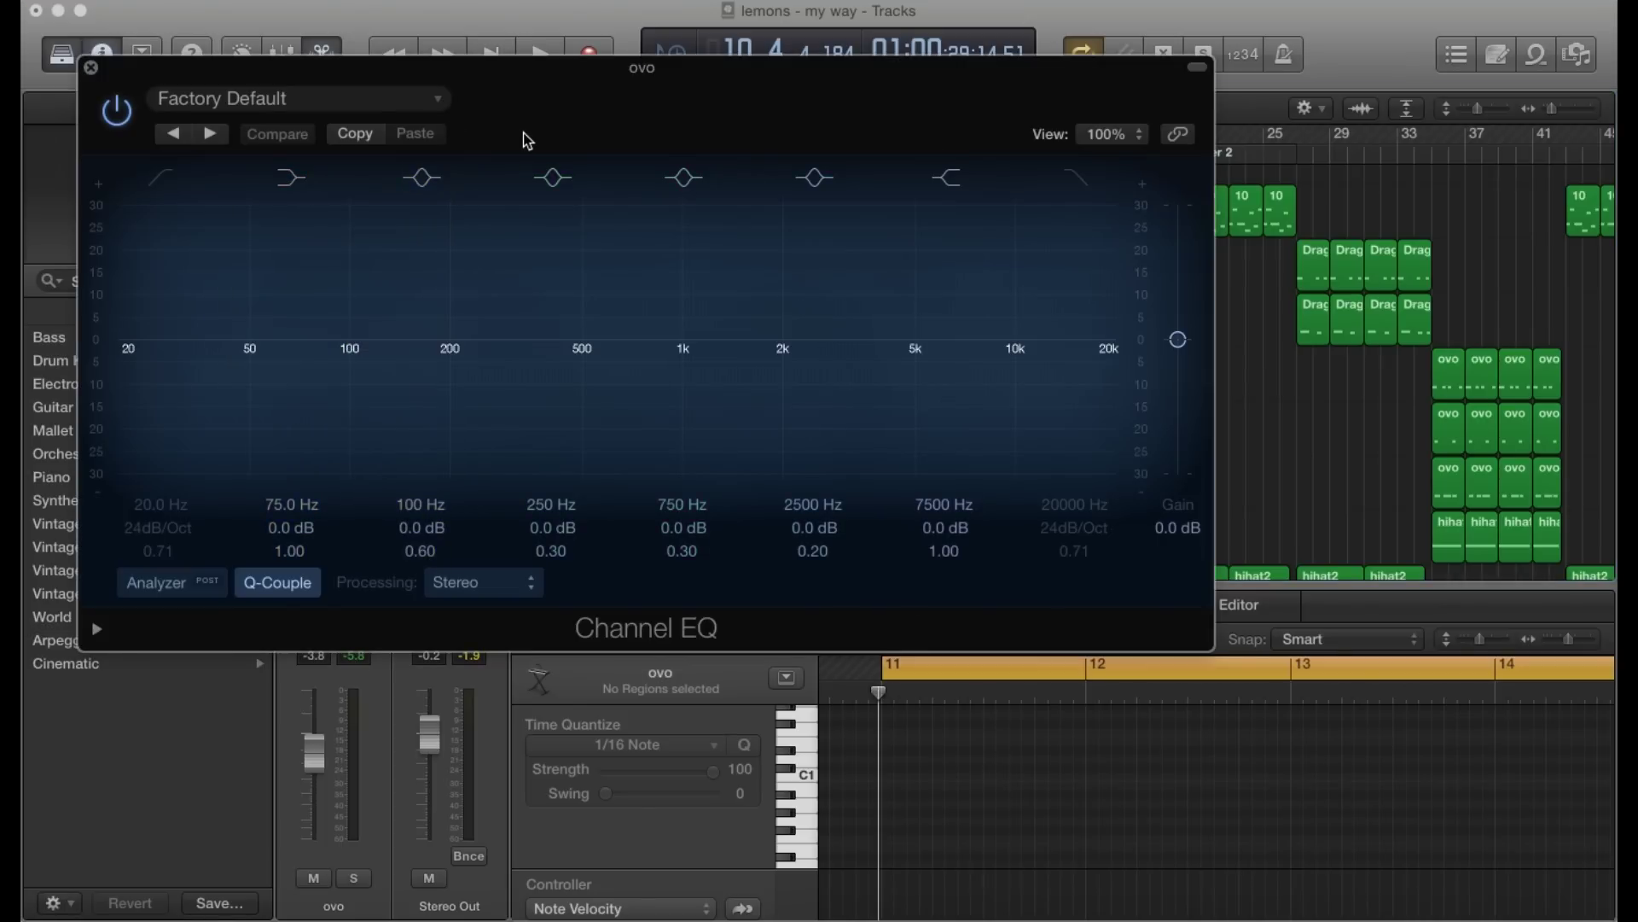
left_click_drag(526, 140, 622, 129)
left_click_drag(344, 480, 341, 488)
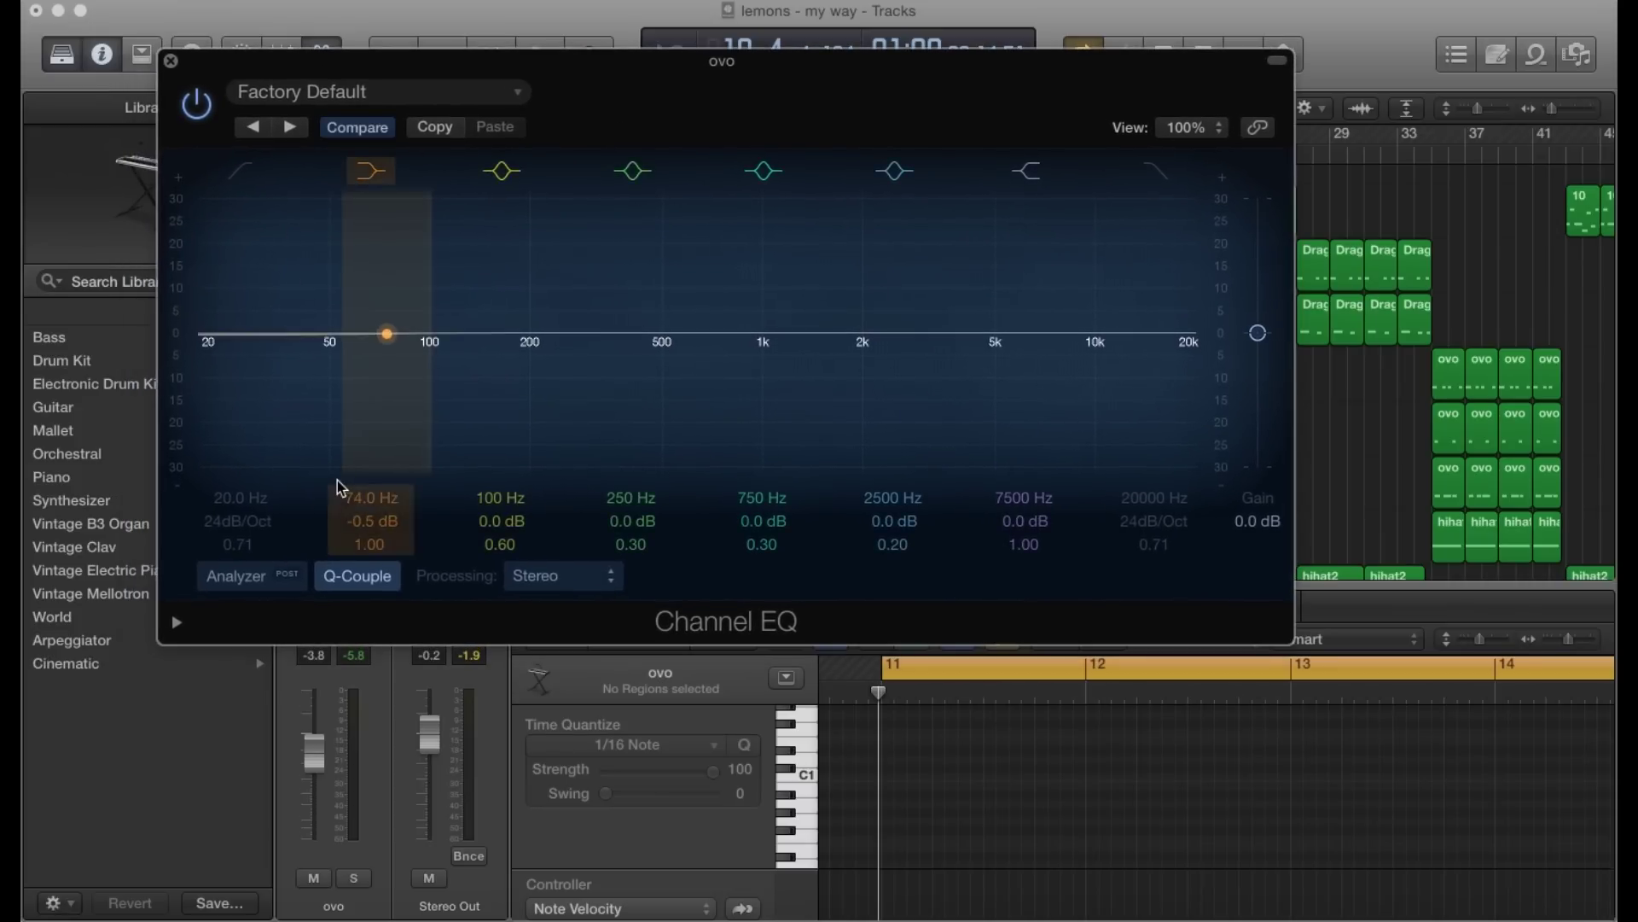
left_click(241, 579)
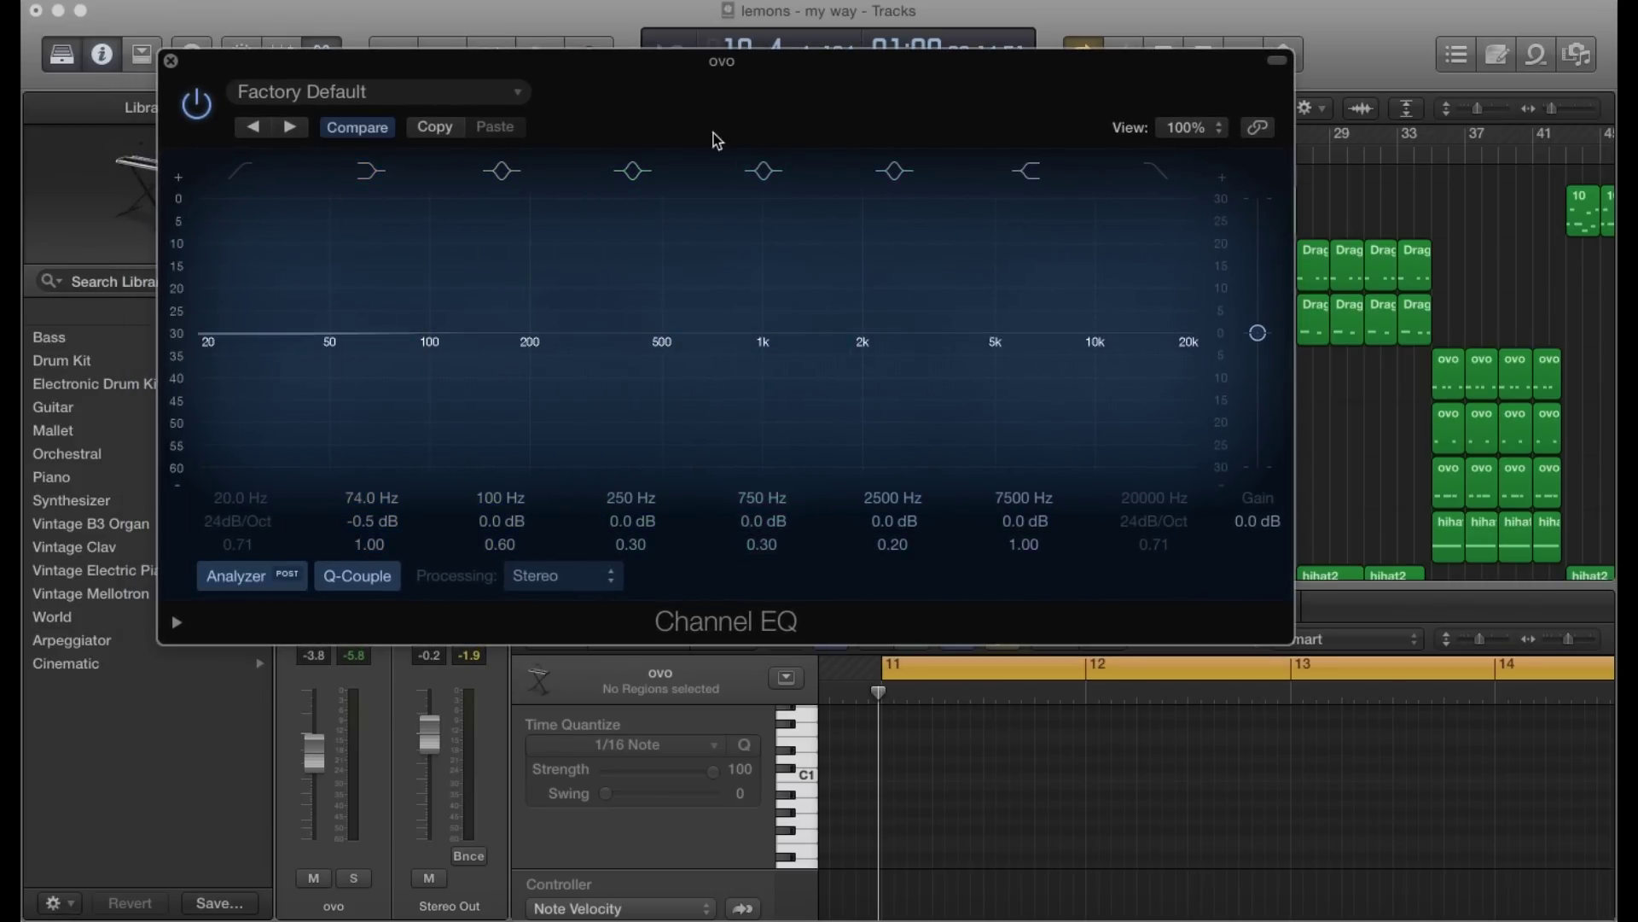
left_click_drag(715, 128, 757, 538)
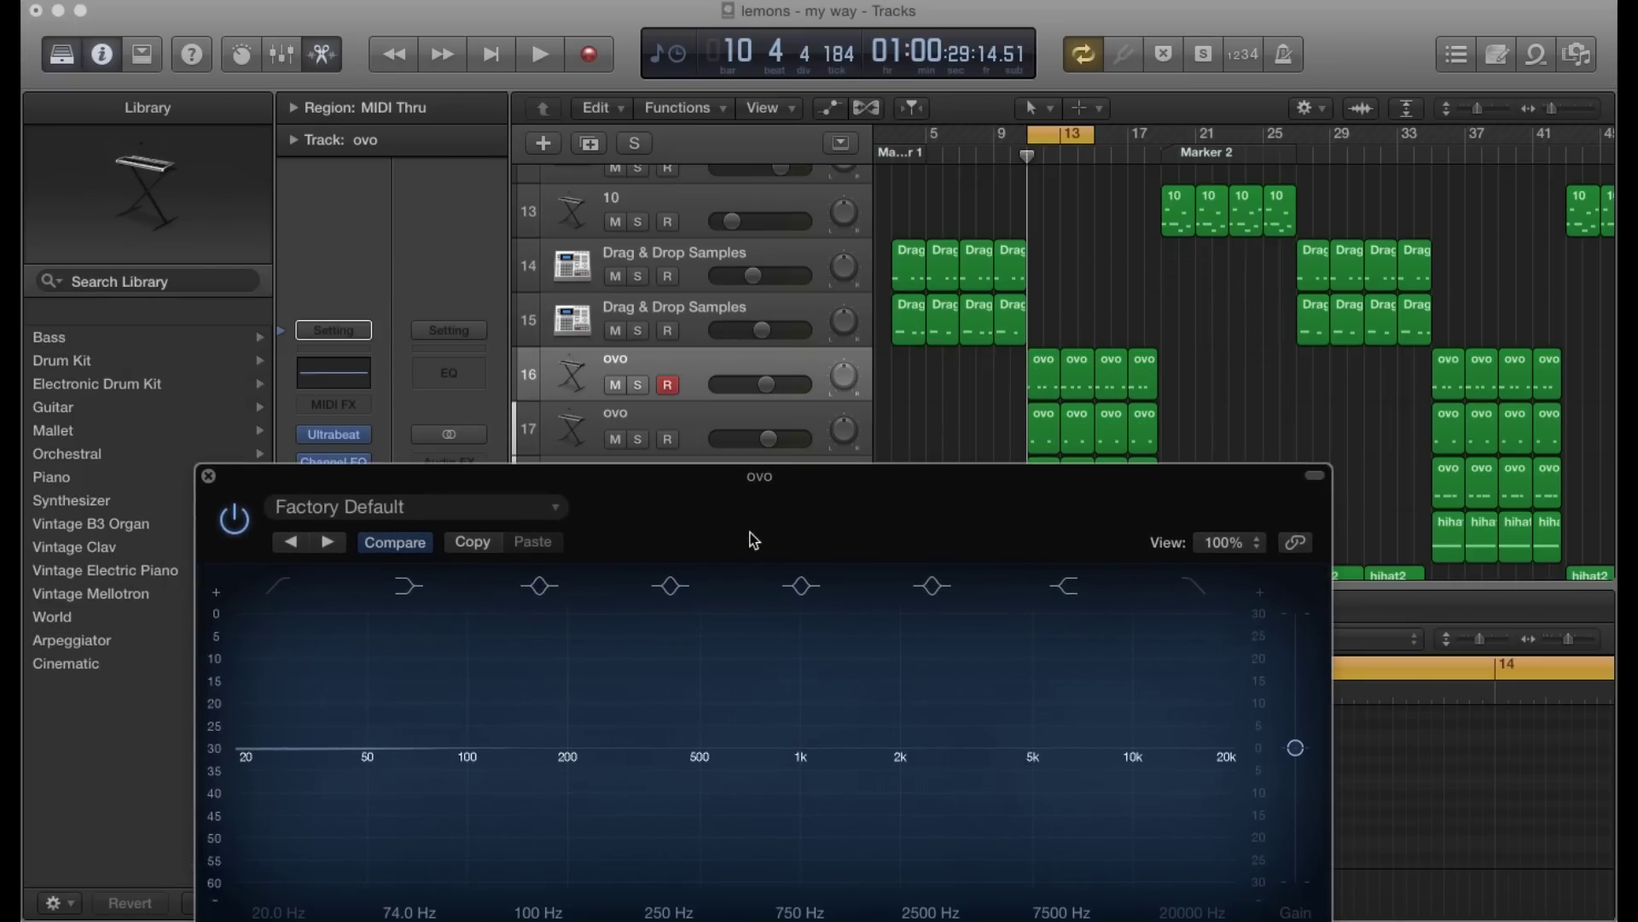
Re-solo track 16 and start playback to show the kick's spectrum.
left_click(640, 387)
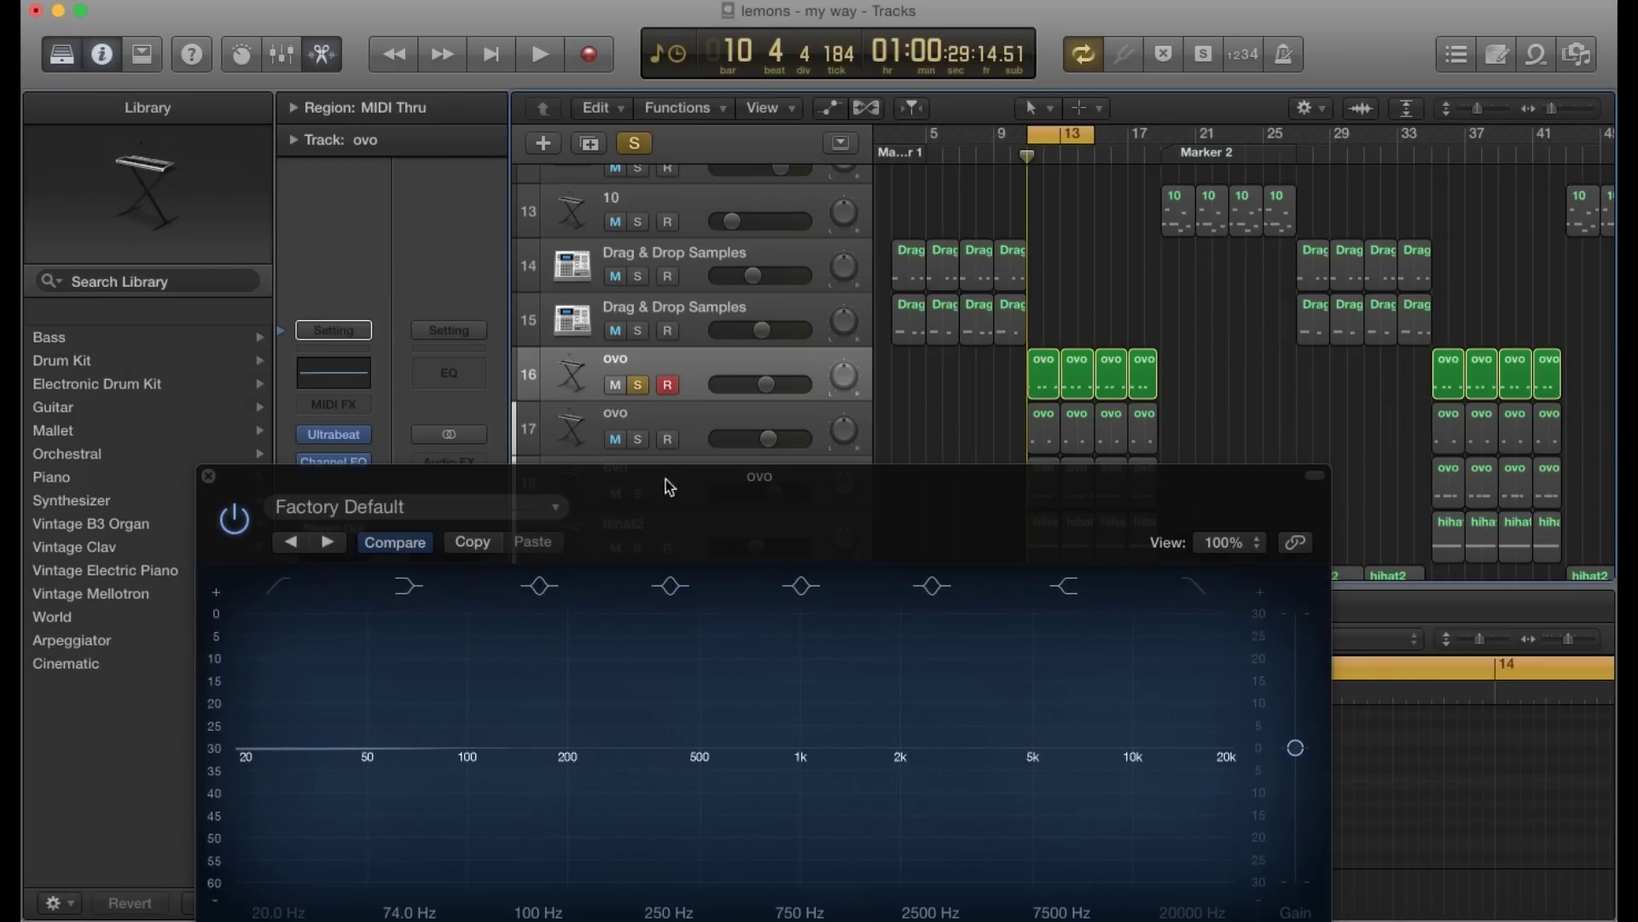
left_click_drag(665, 479, 668, 198)
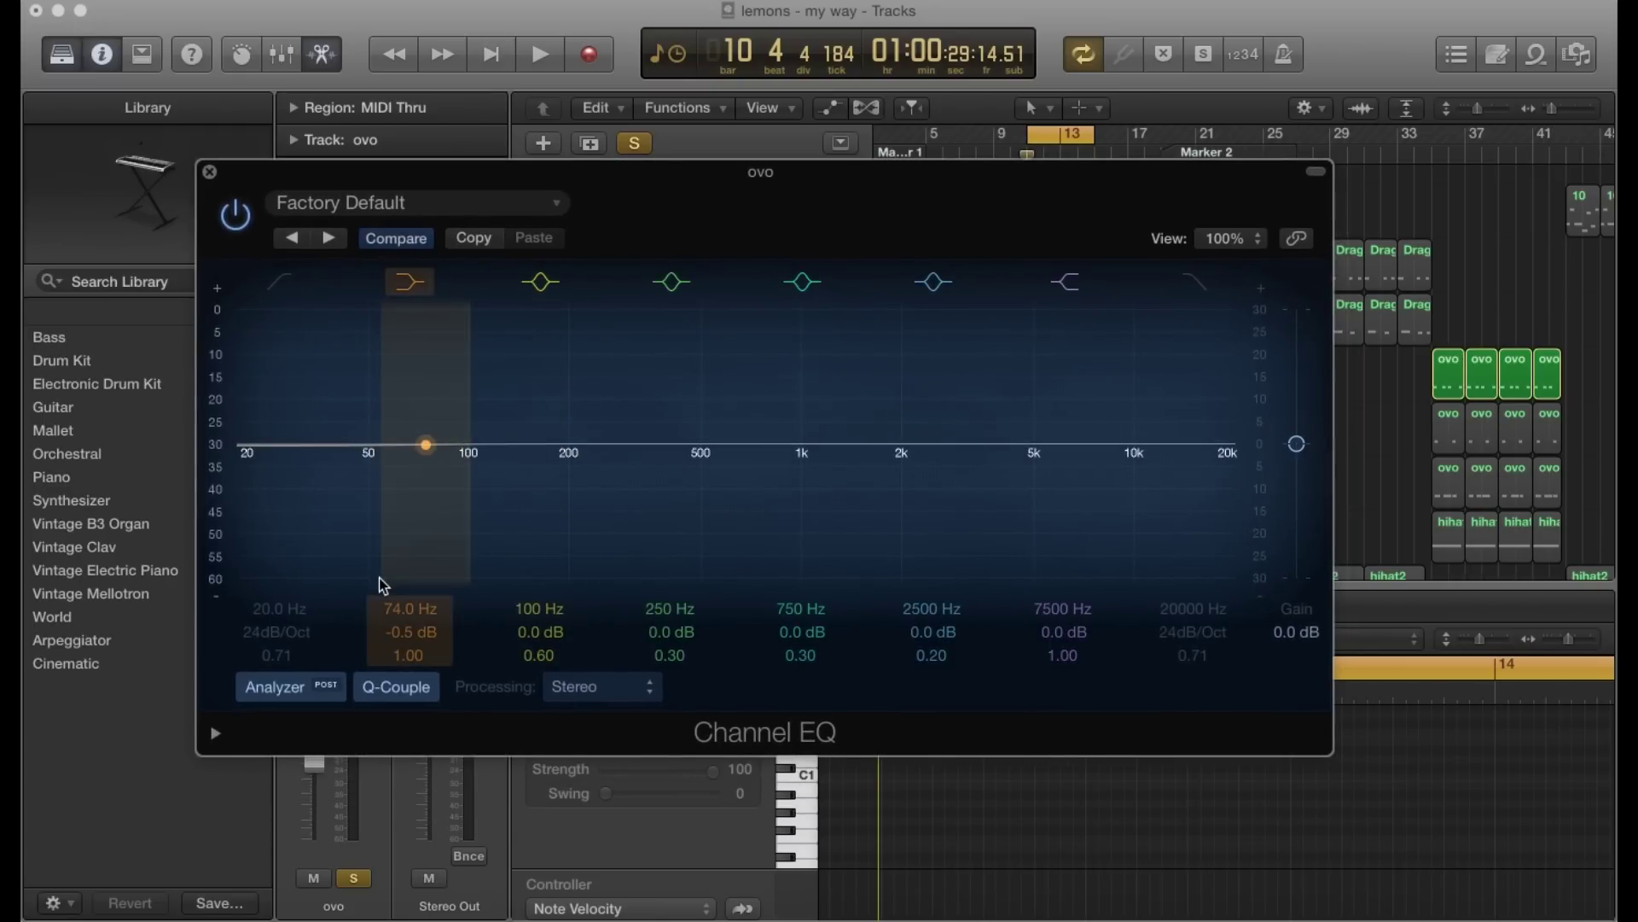
key("space")
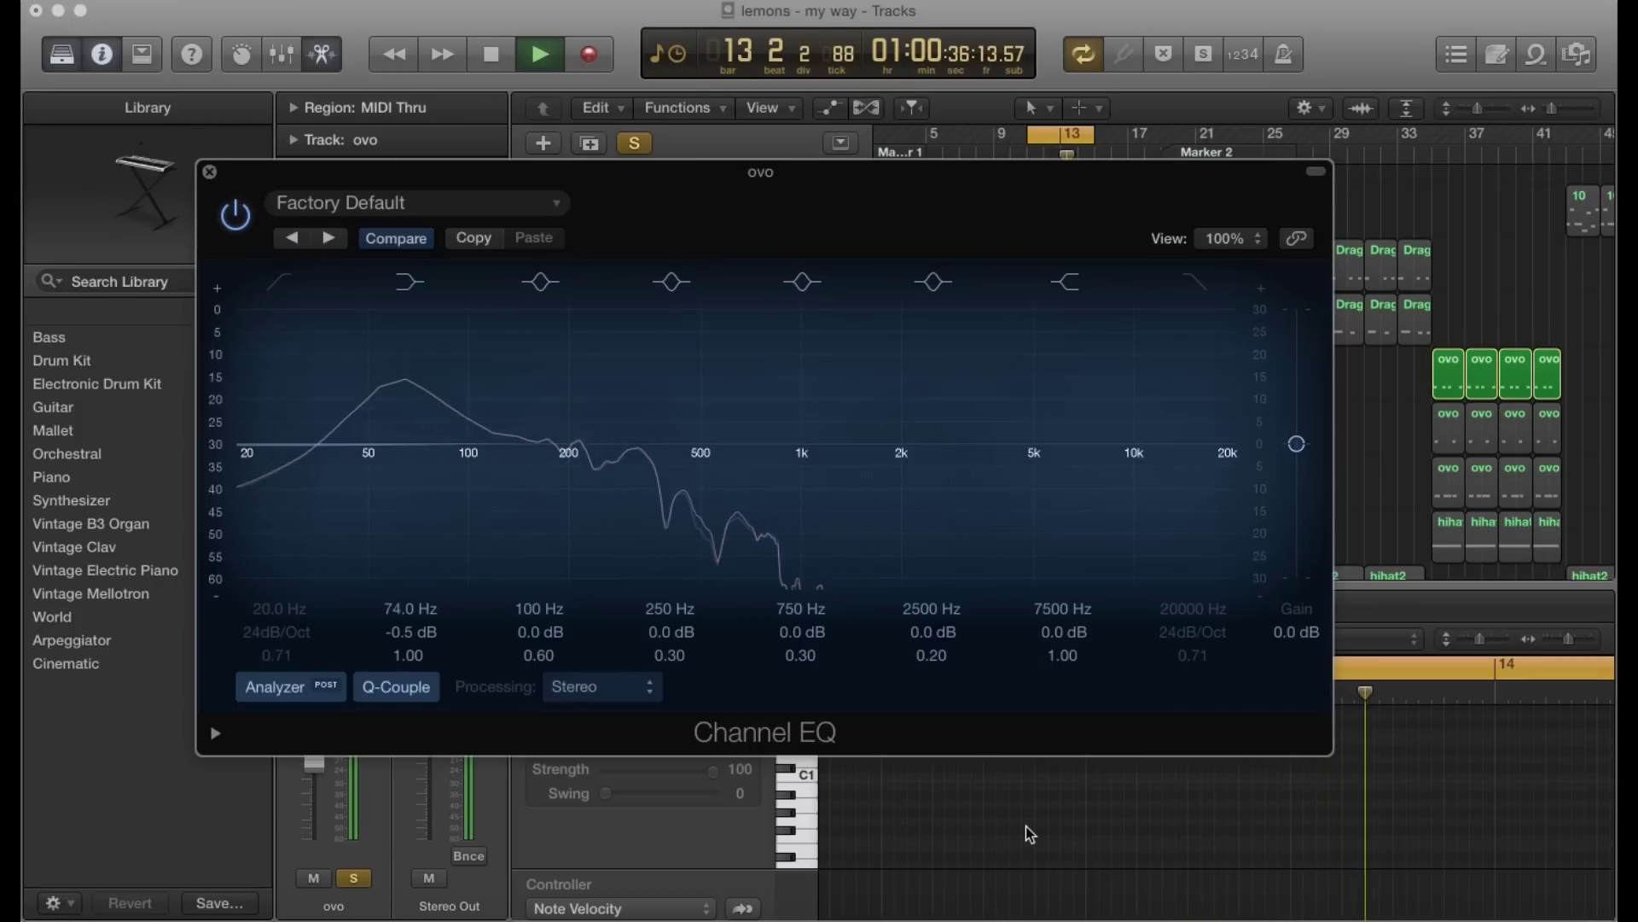
Enable the EQ's Low Cut and set it to 44 Hz.
left_click(279, 287)
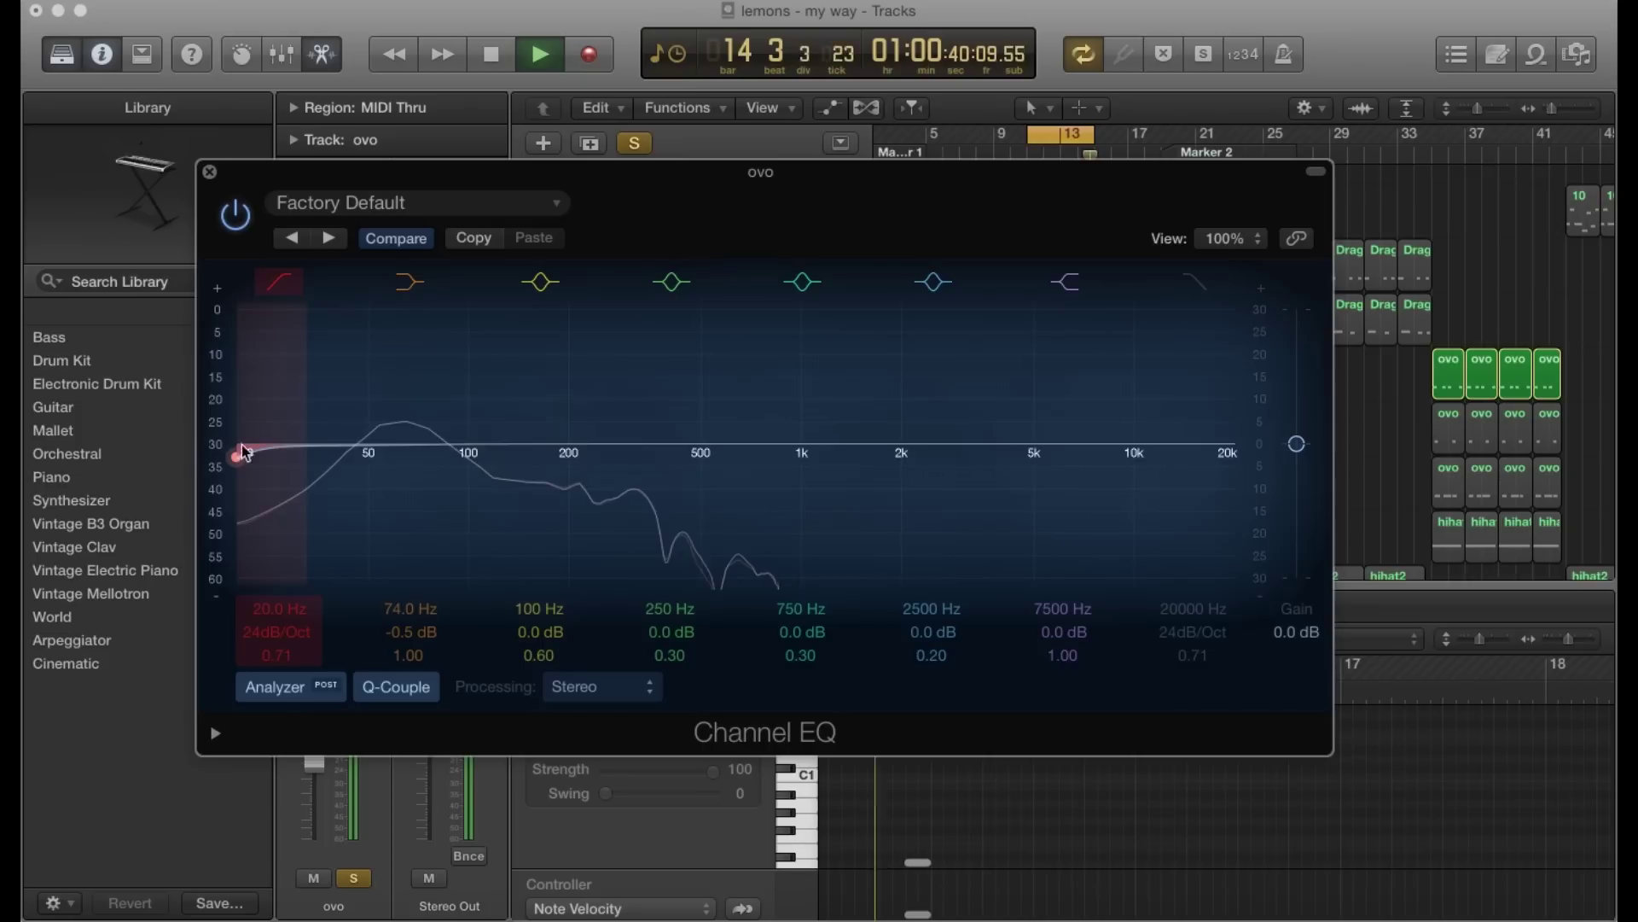
left_click_drag(240, 461, 347, 458)
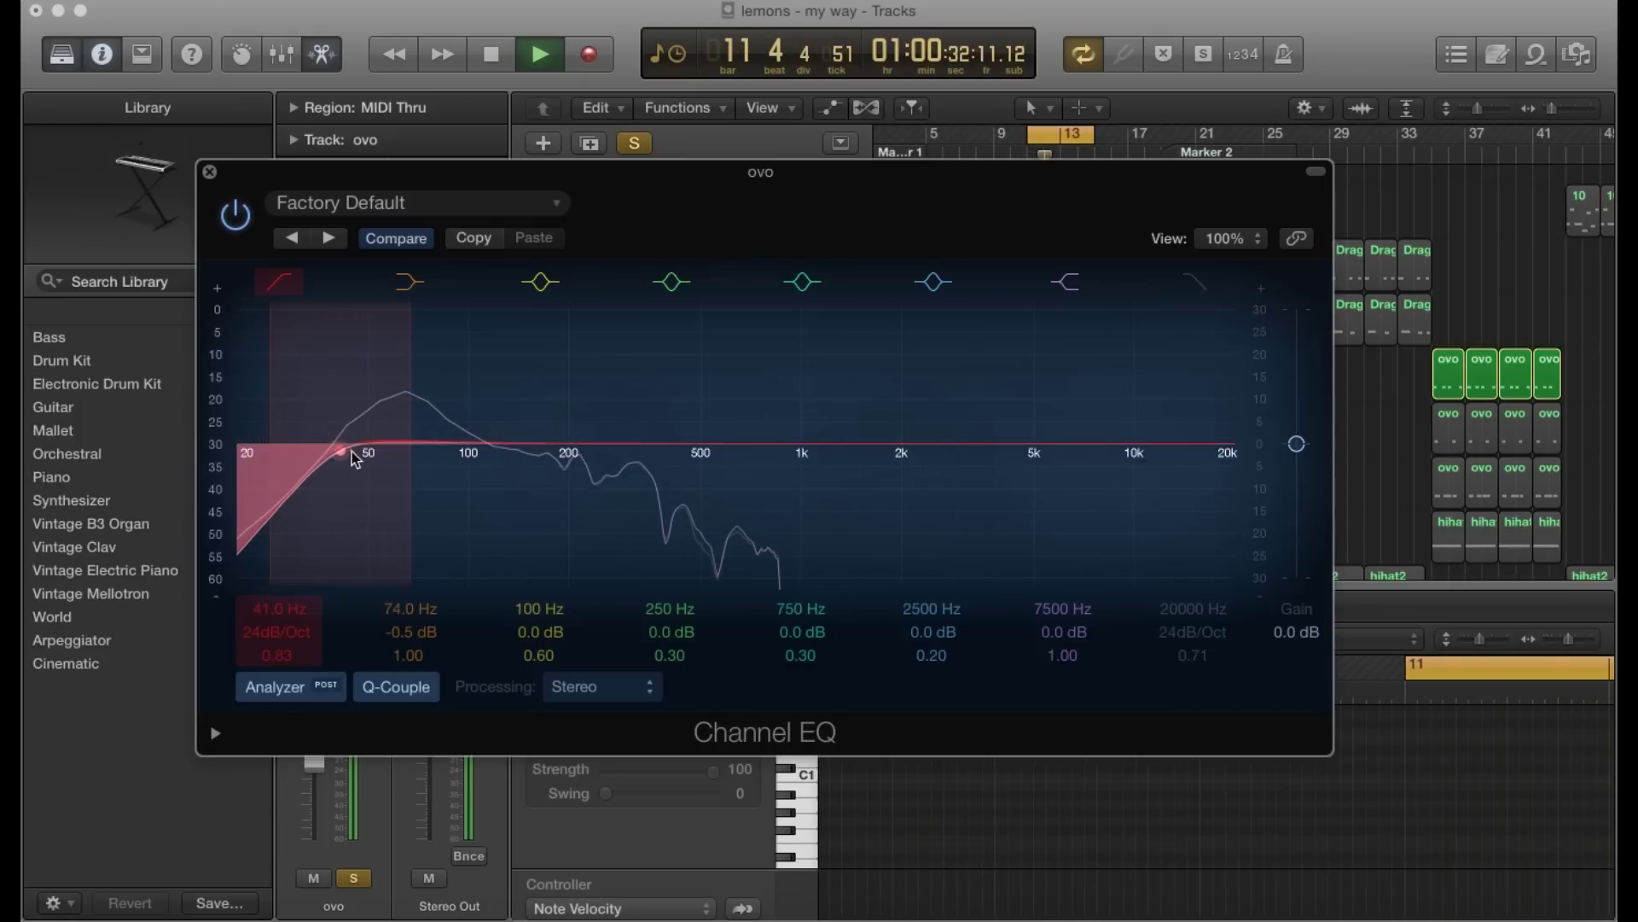
left_click_drag(352, 453, 360, 452)
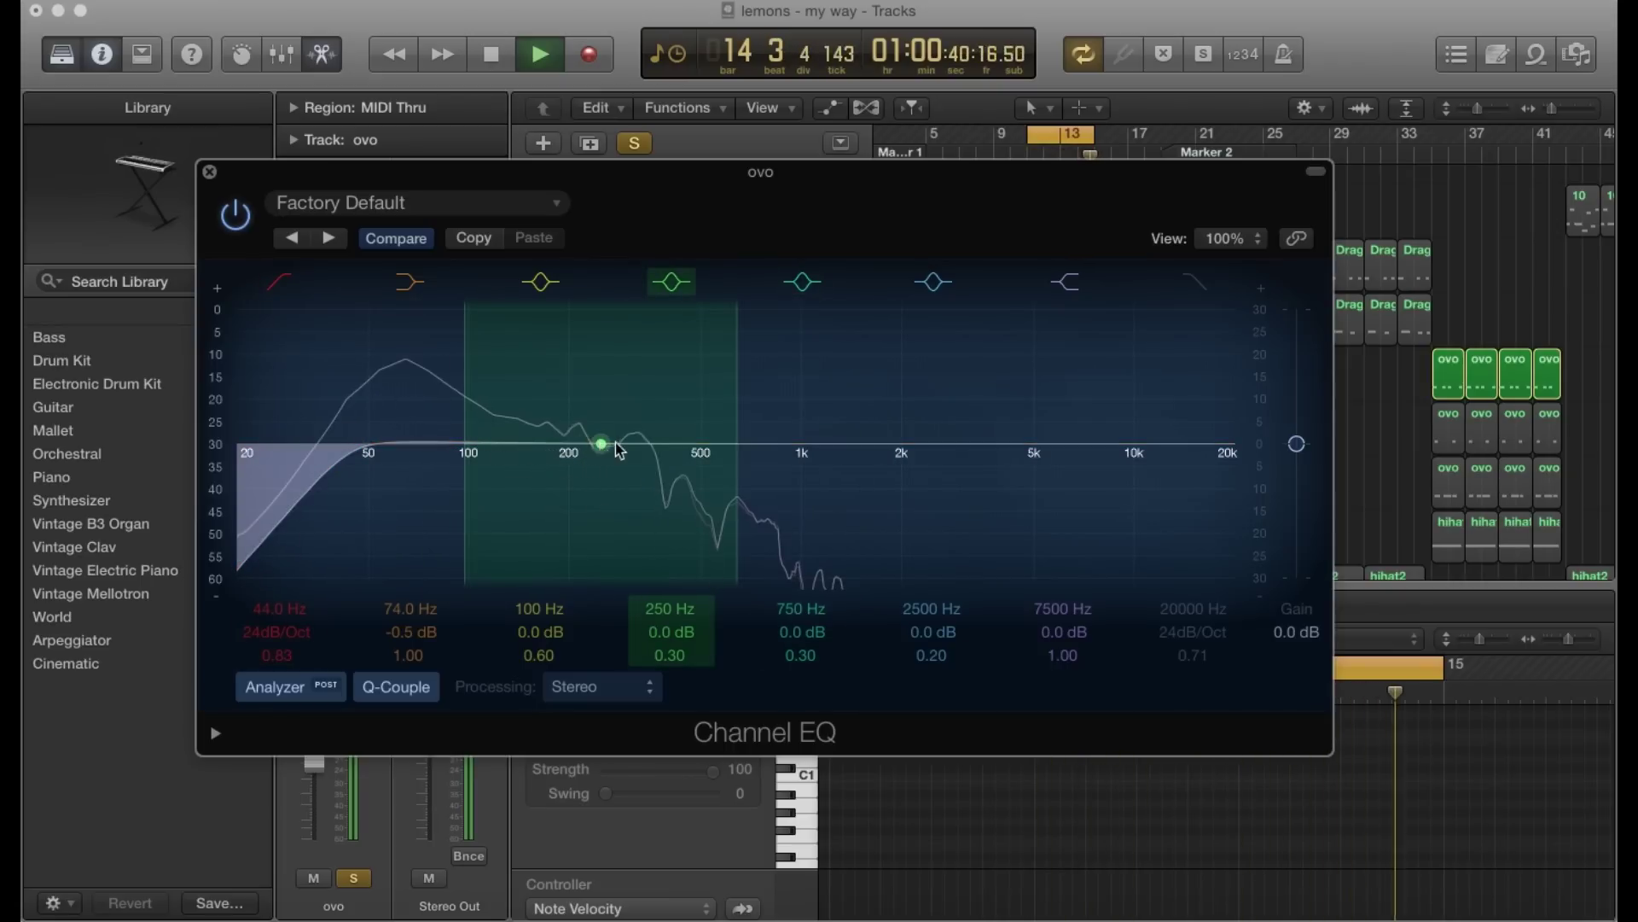
Move the 250 Hz band to 475 Hz with a +5.5 dB boost at Q 1.20.
left_click_drag(616, 442, 696, 417)
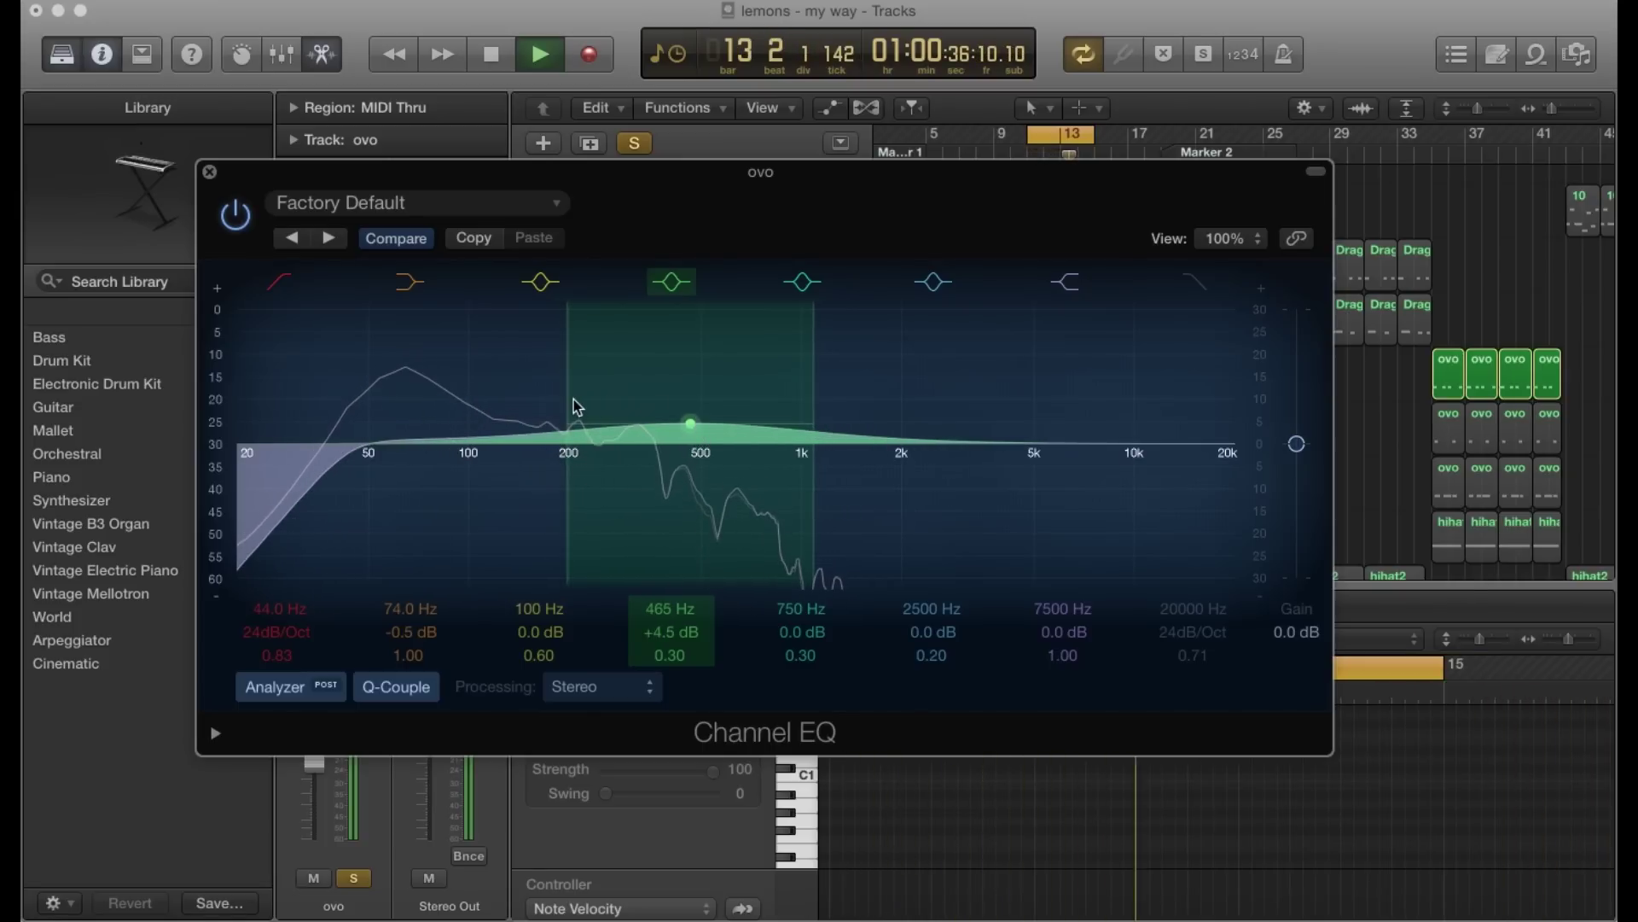
left_click_drag(568, 399, 697, 425)
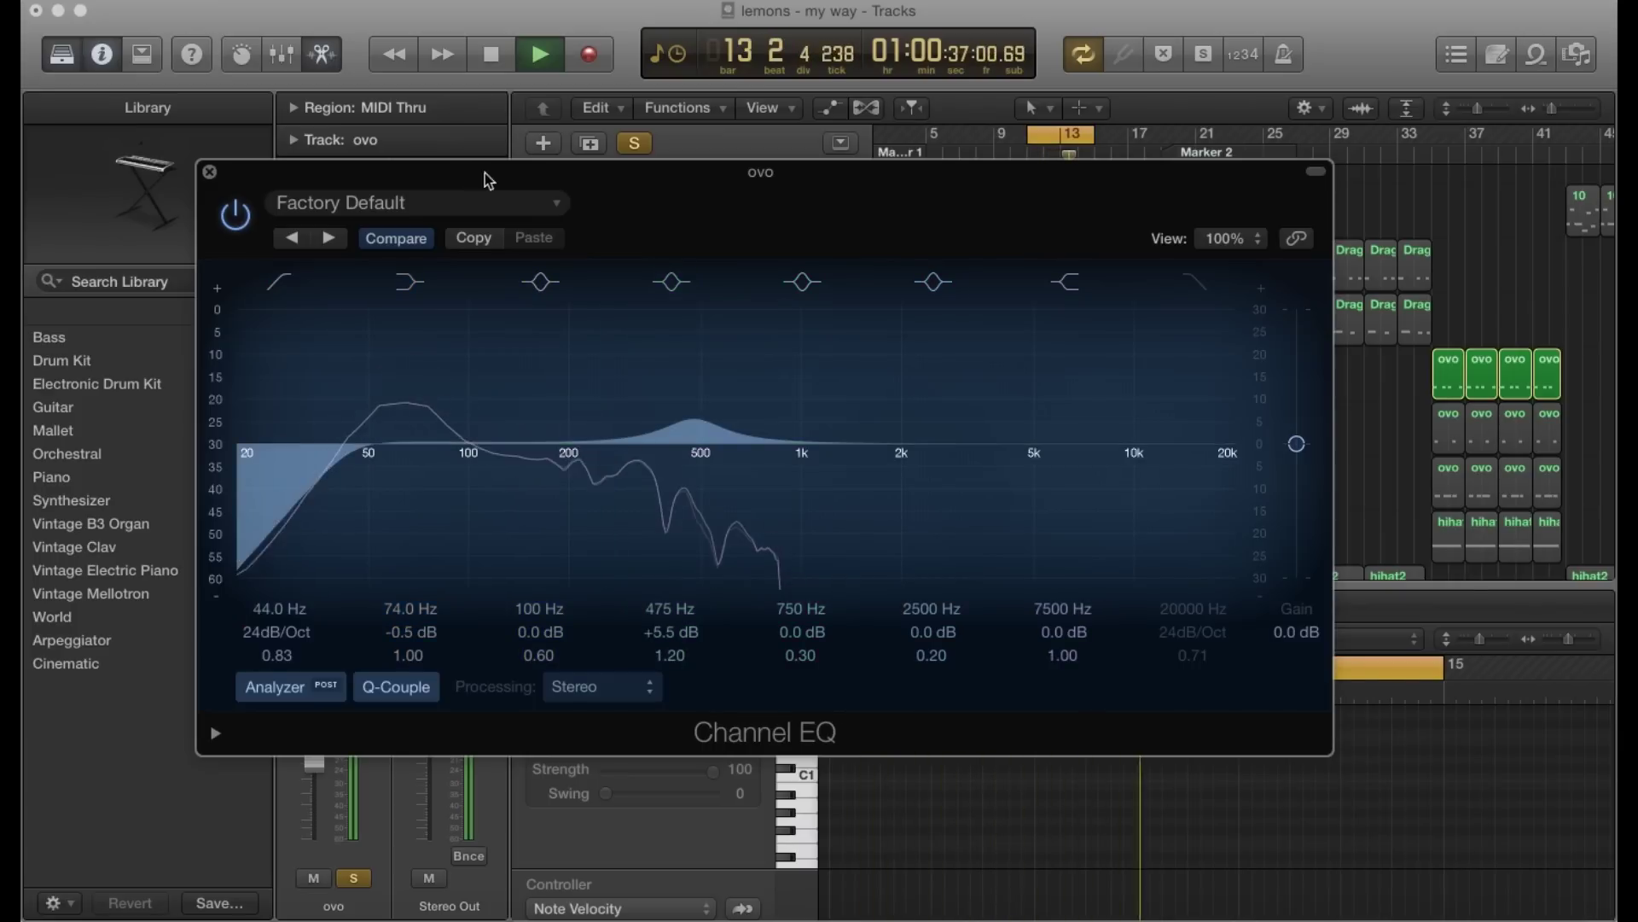
left_click_drag(673, 181, 971, 132)
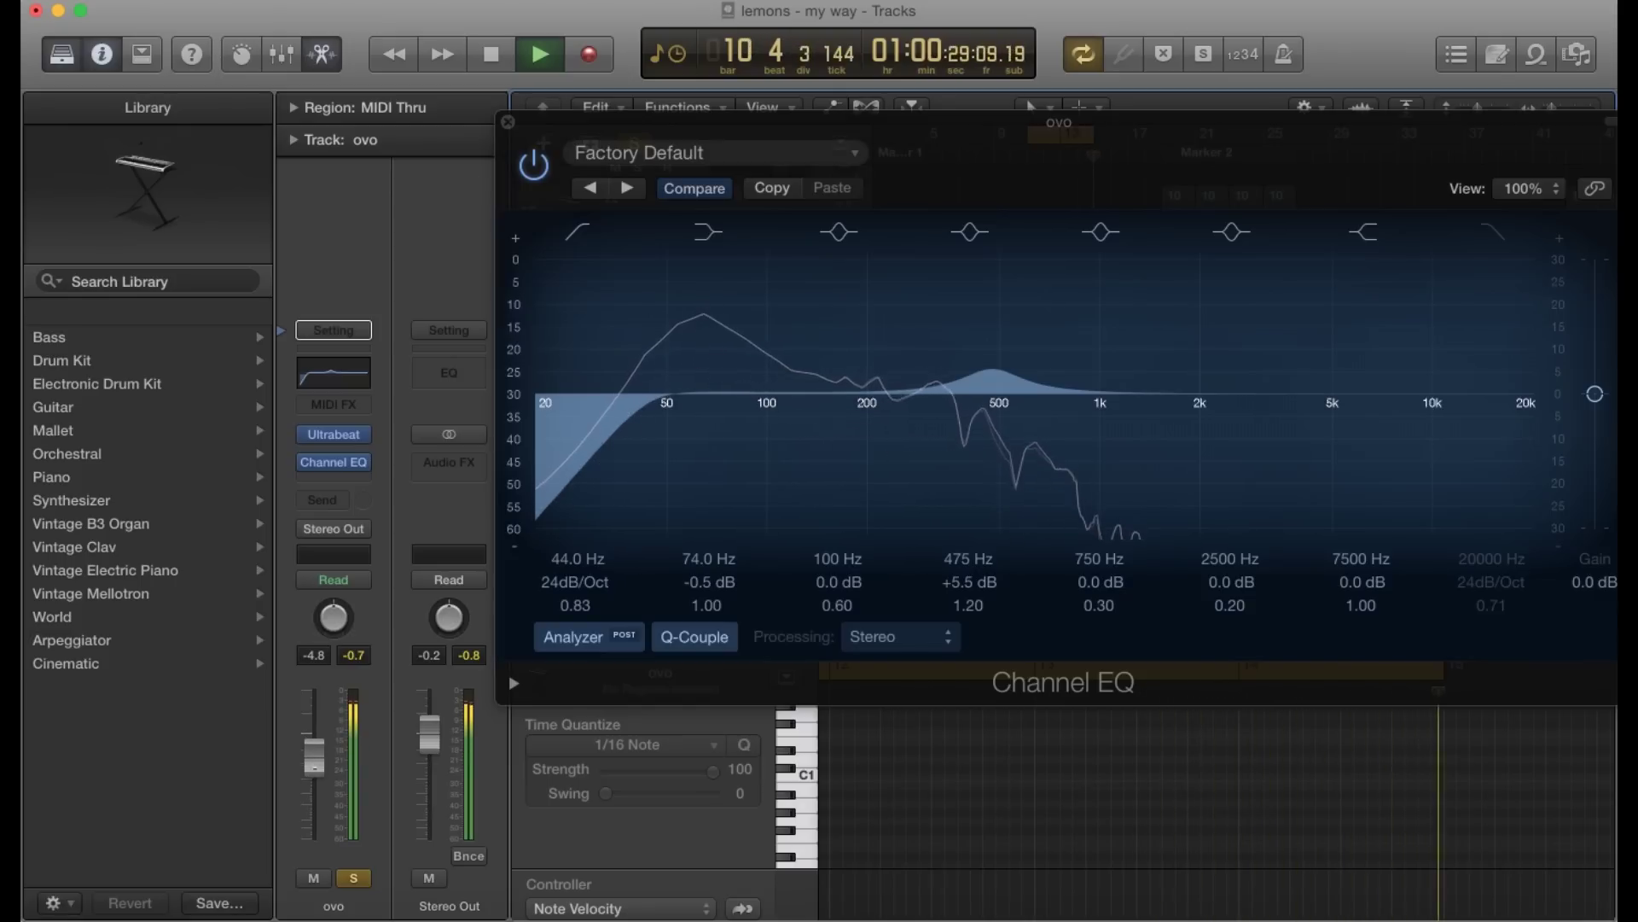
Reset peak readouts, A/B the Channel EQ by bypassing and re-enabling it, then stop playback.
left_click(355, 655)
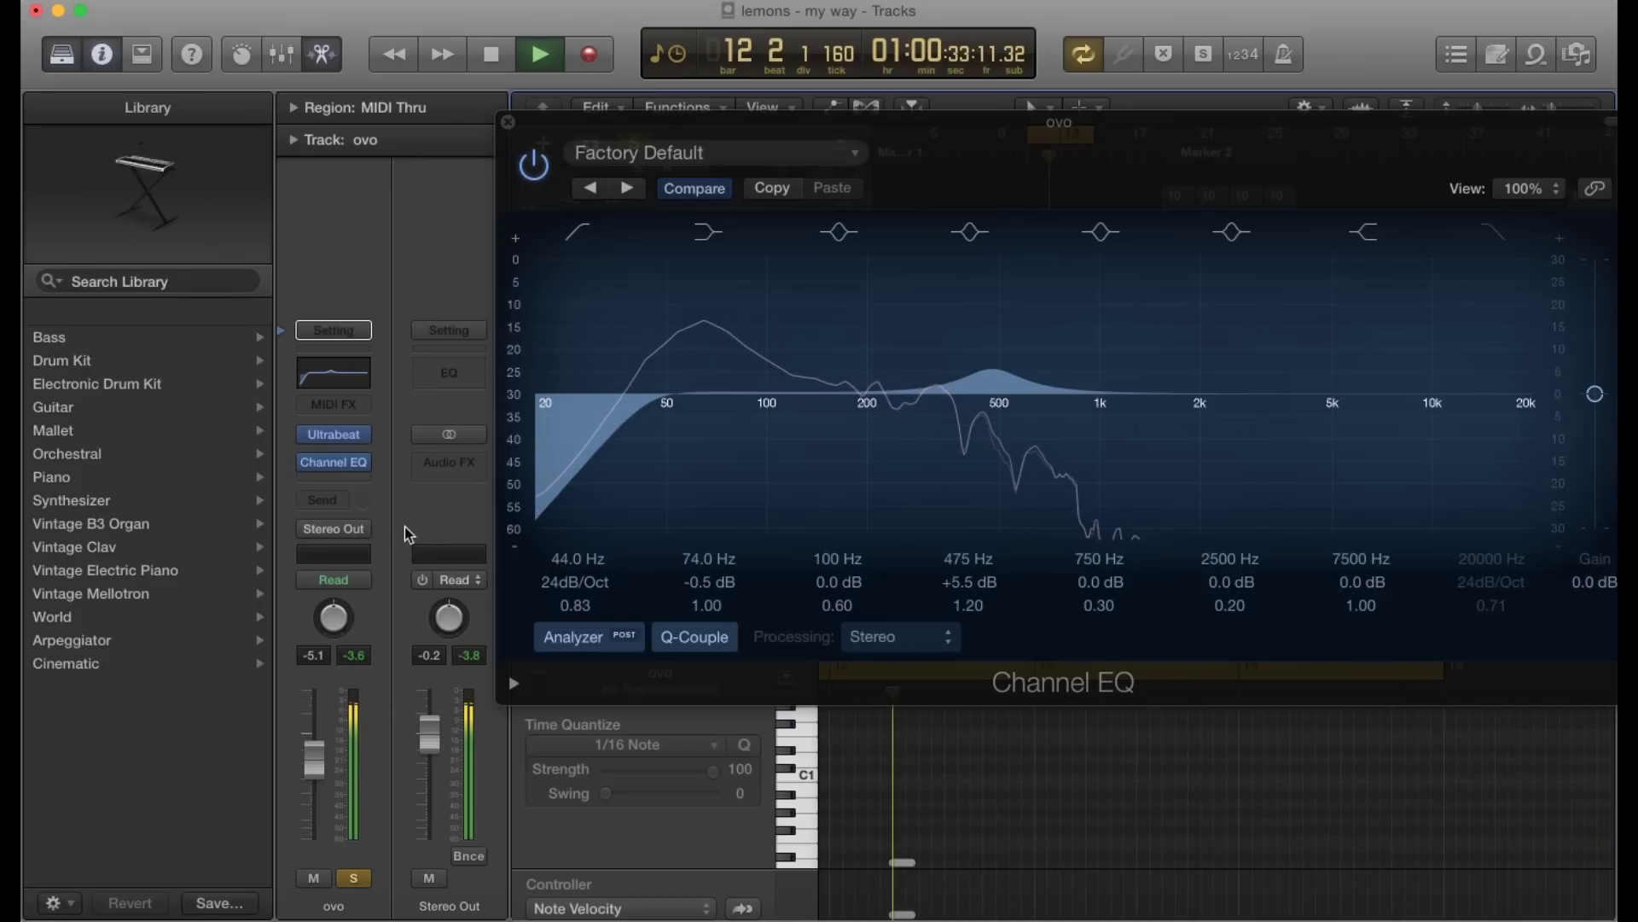
left_click(535, 166)
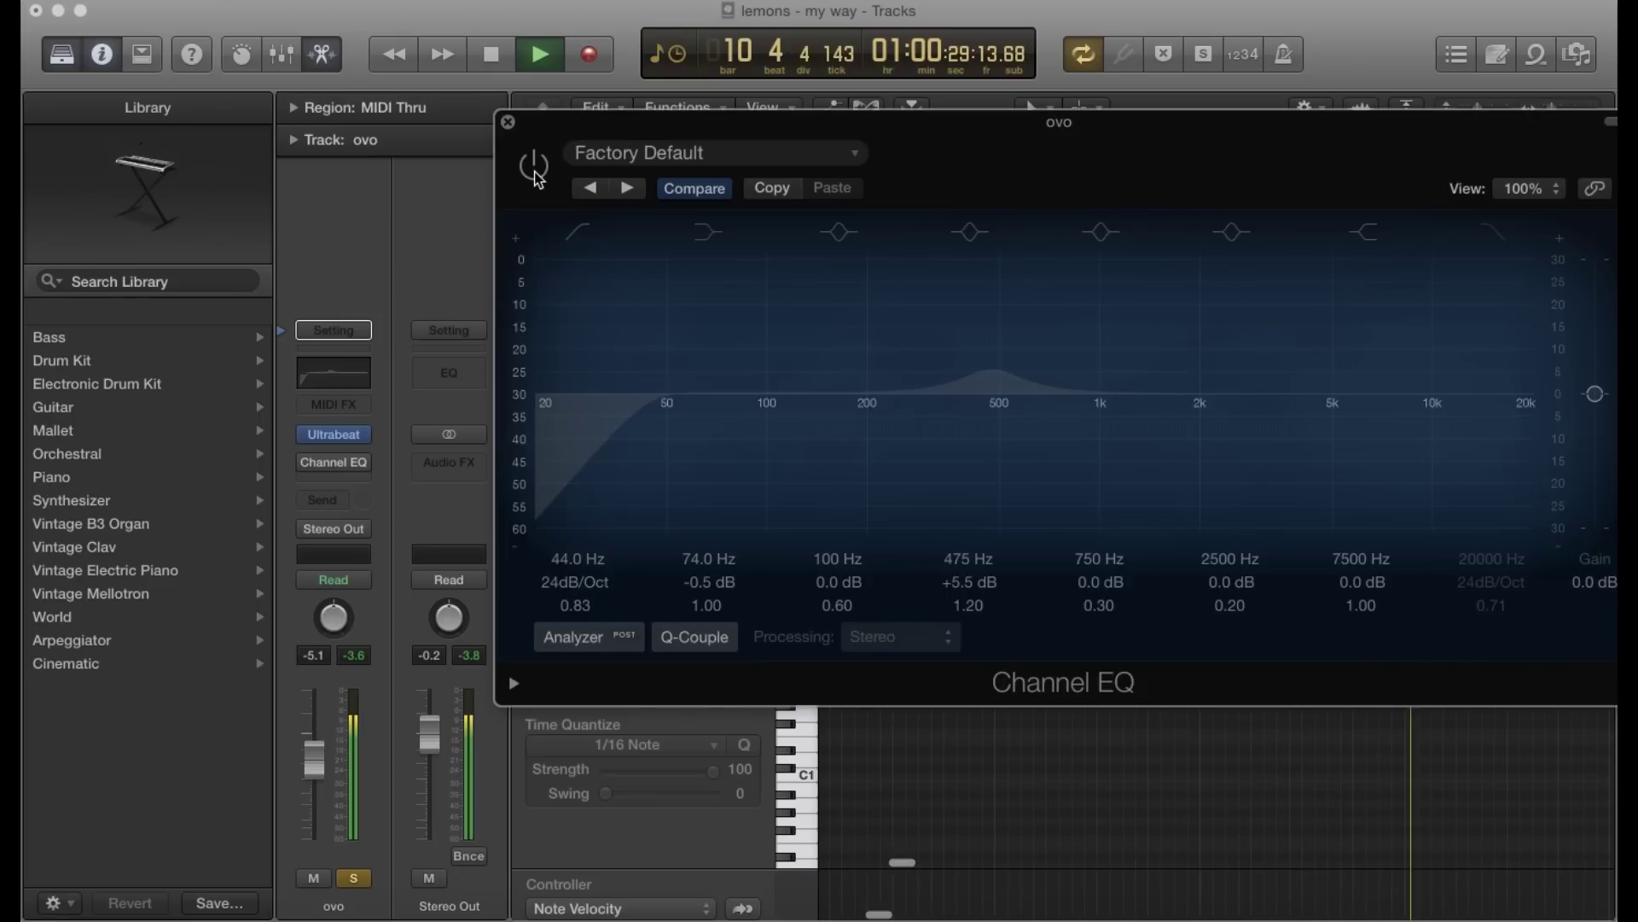
left_click(537, 177)
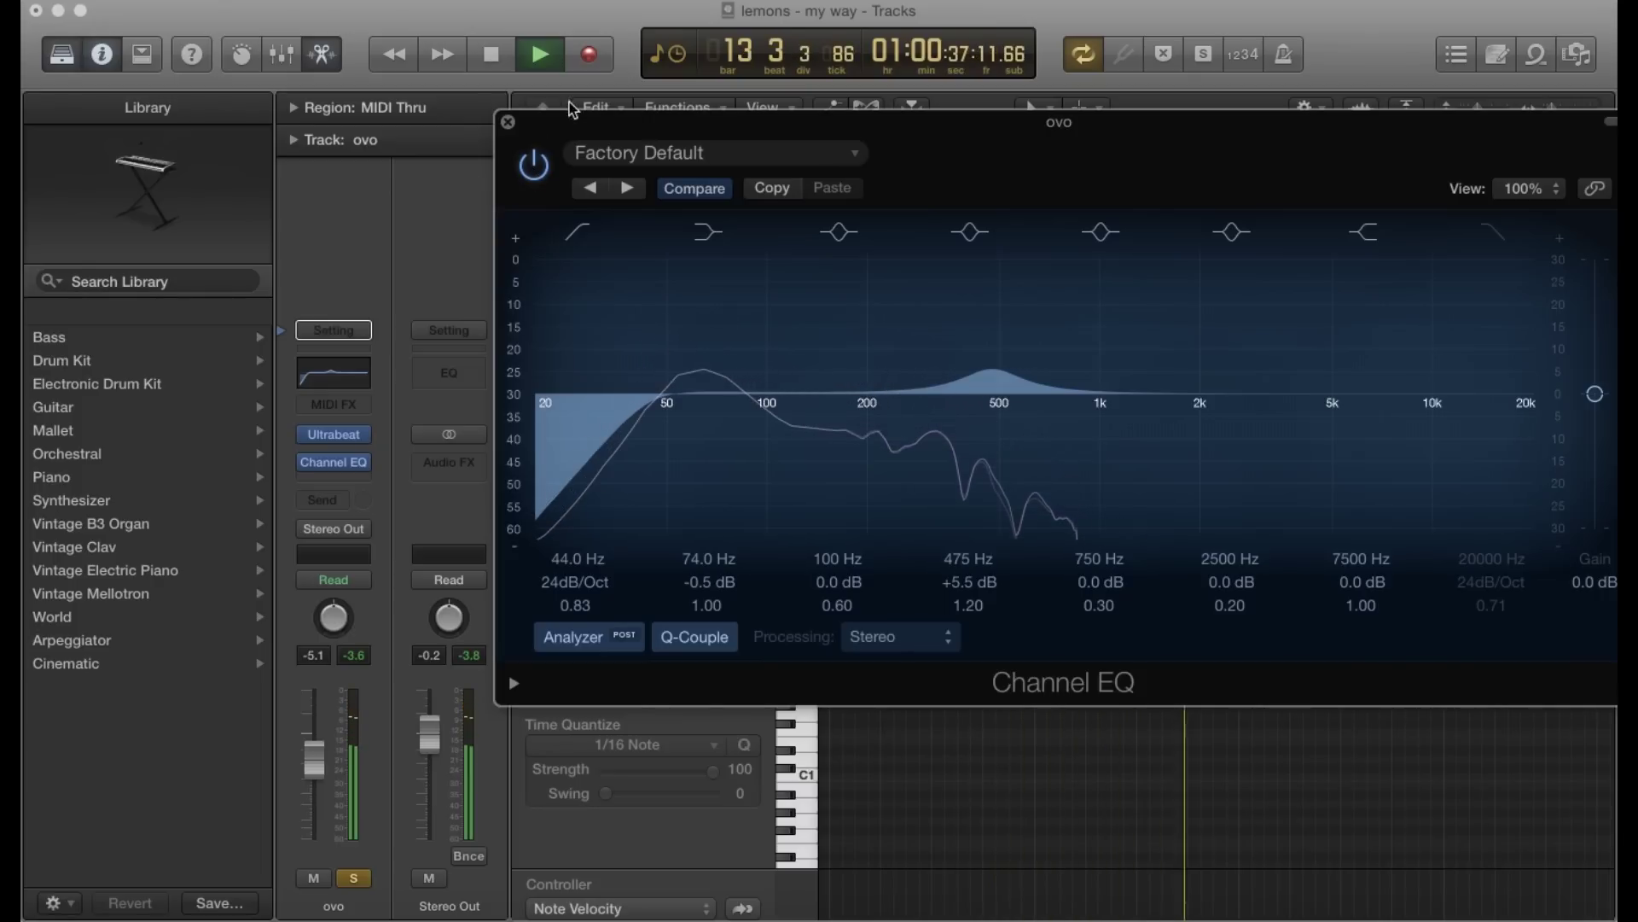
left_click(348, 215)
key("space")
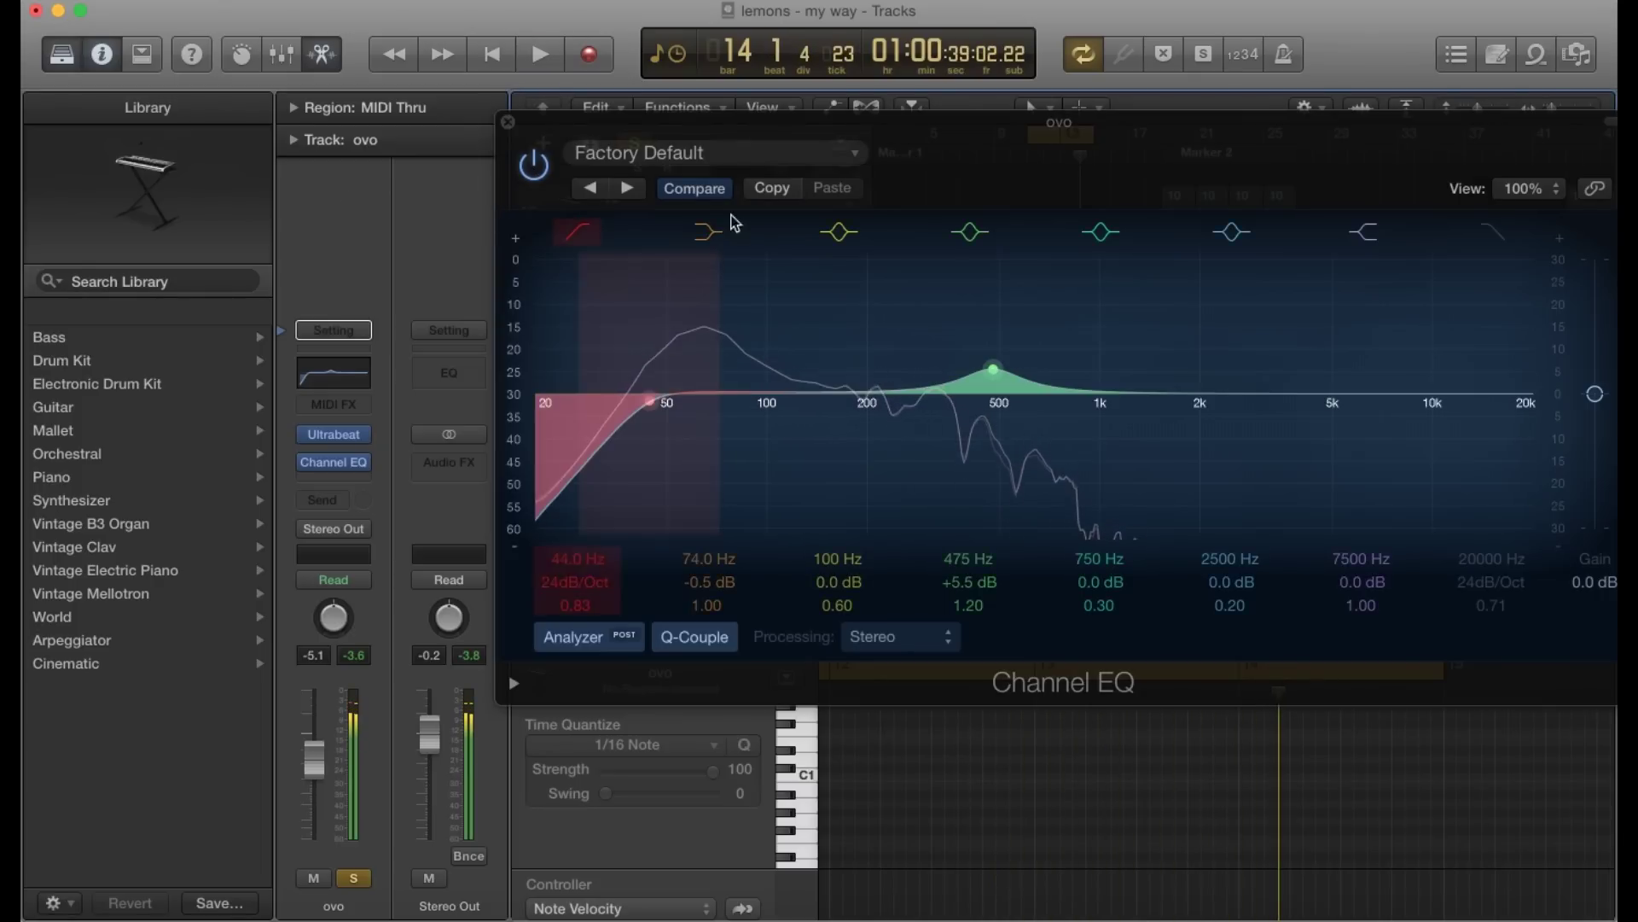
left_click_drag(959, 150, 841, 488)
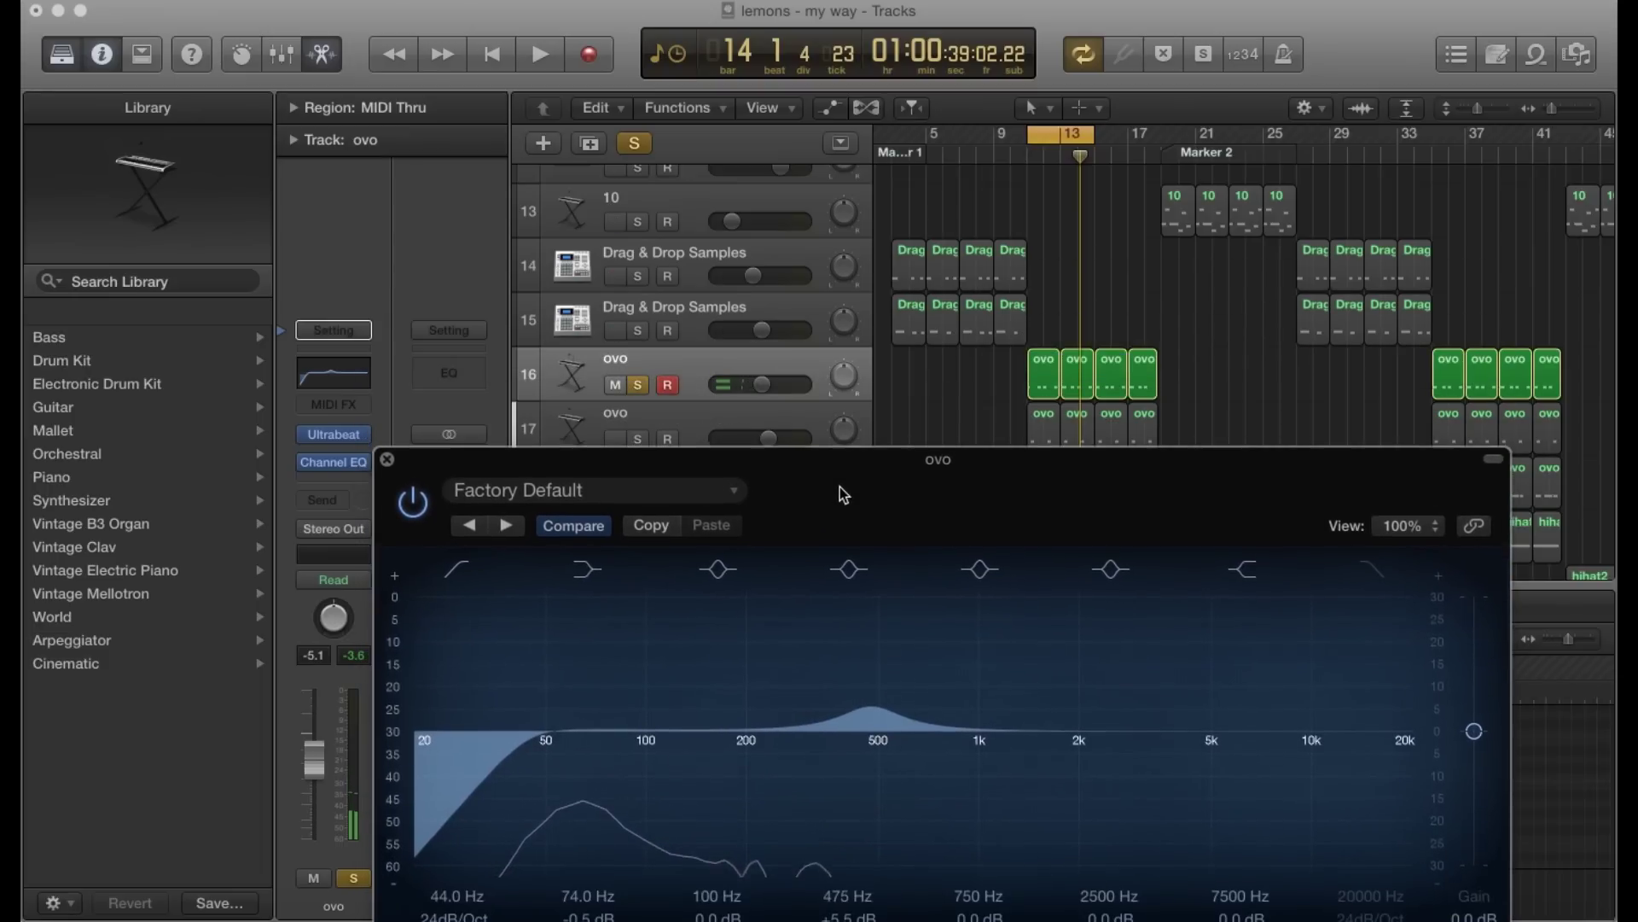
Insert a stereo Compressor after the Channel EQ on the ovo track.
left_click(359, 478)
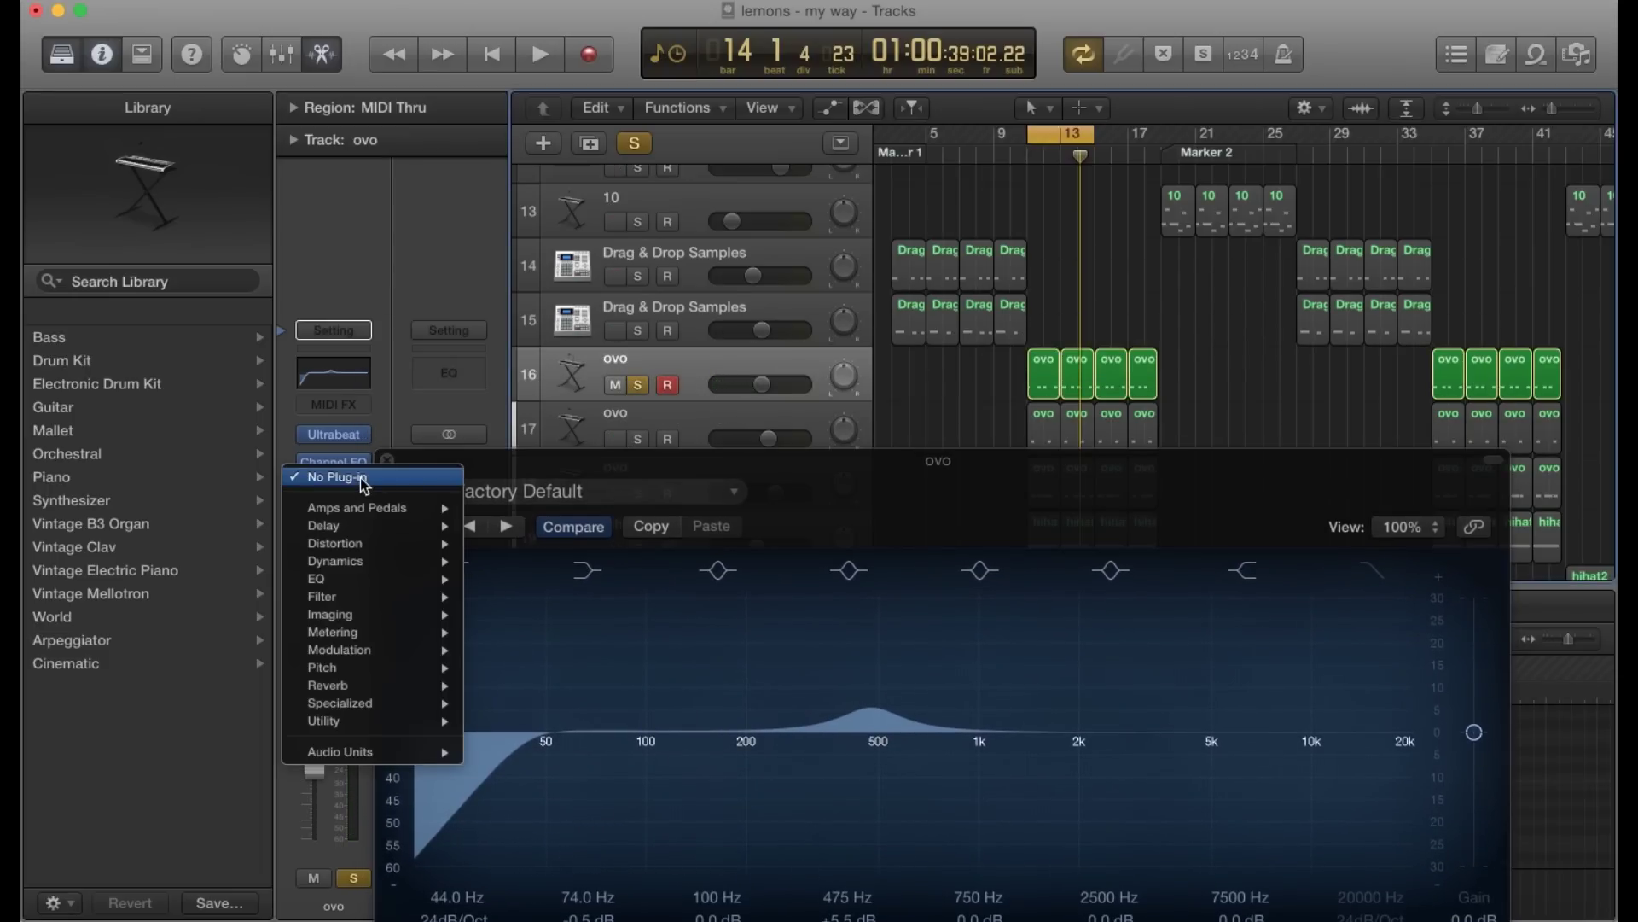
mouse_move(371, 542)
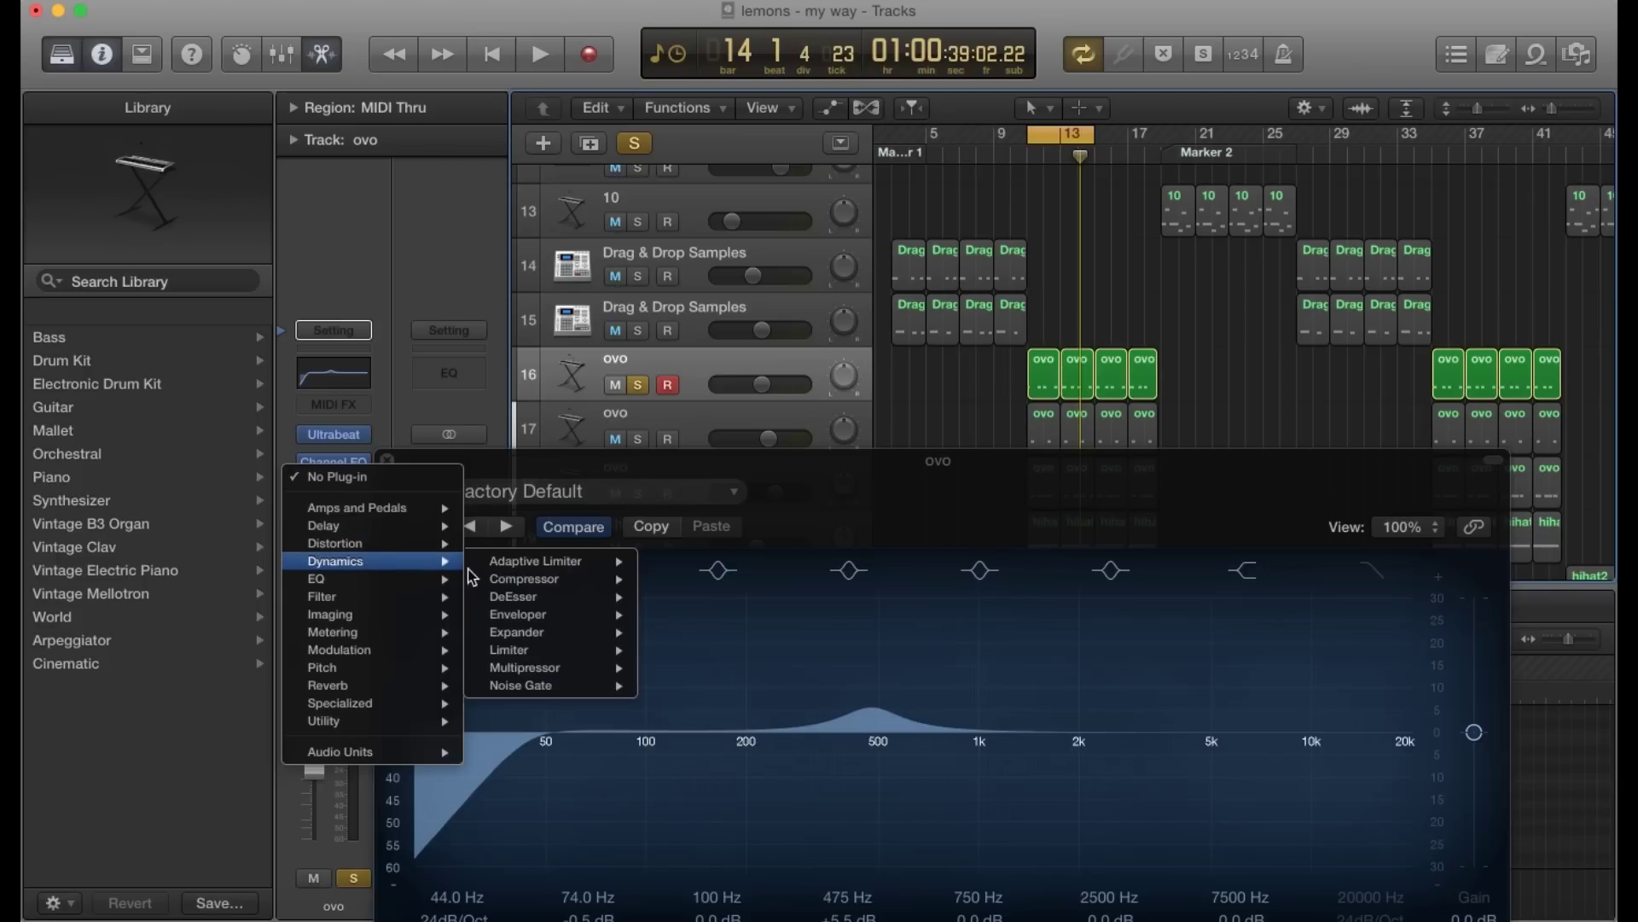
mouse_move(498, 583)
left_click(653, 582)
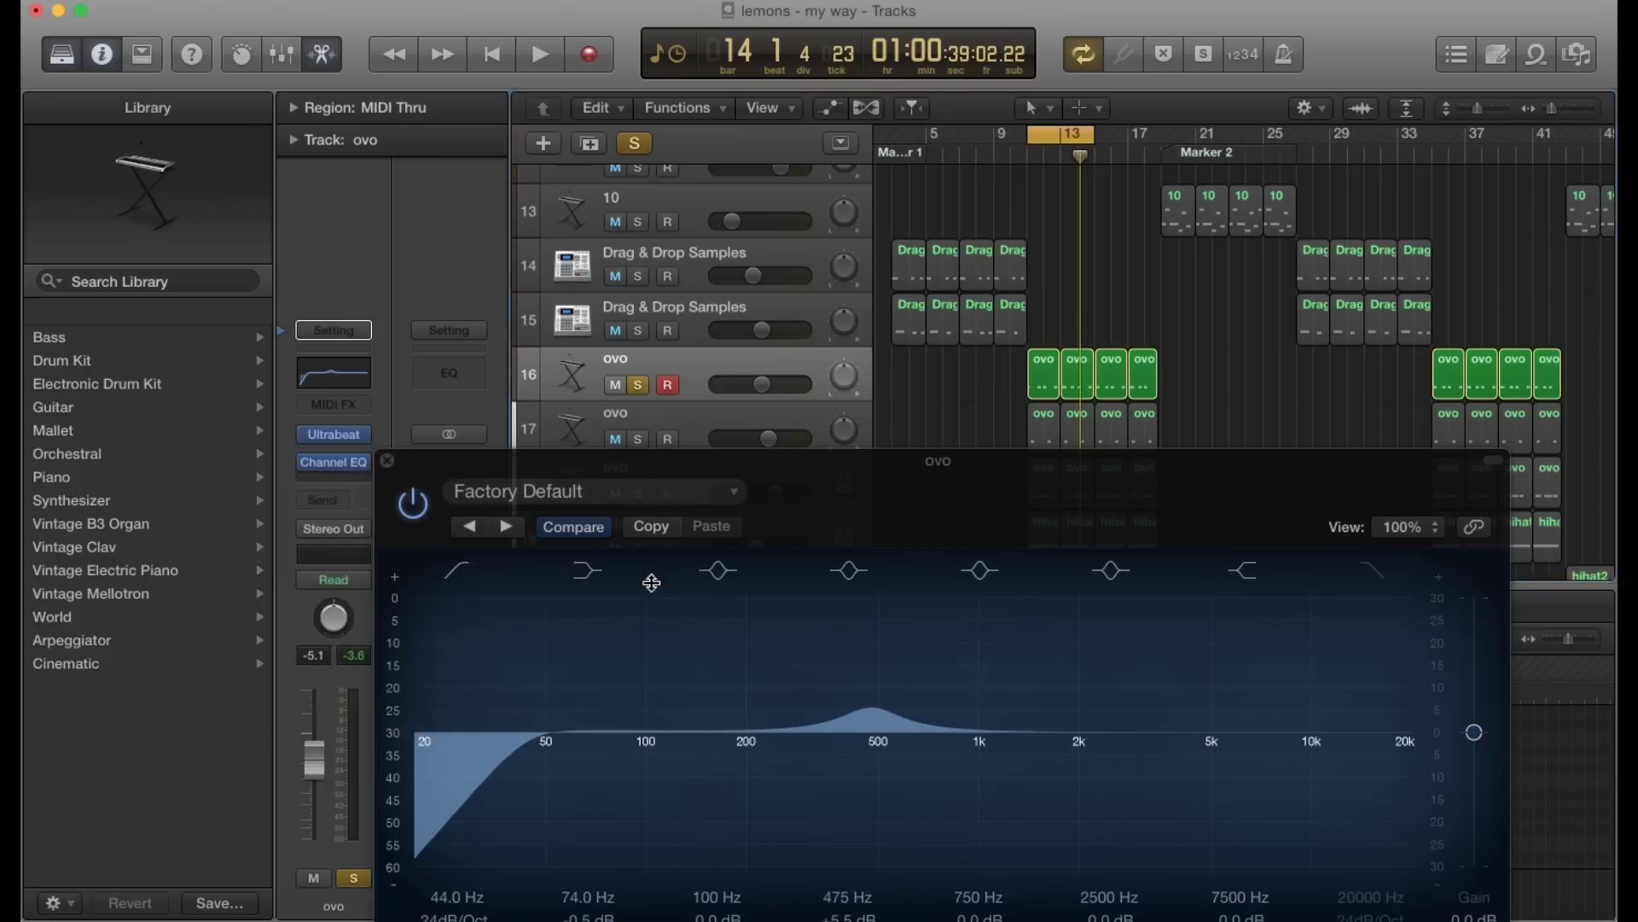
left_click_drag(702, 112, 818, 90)
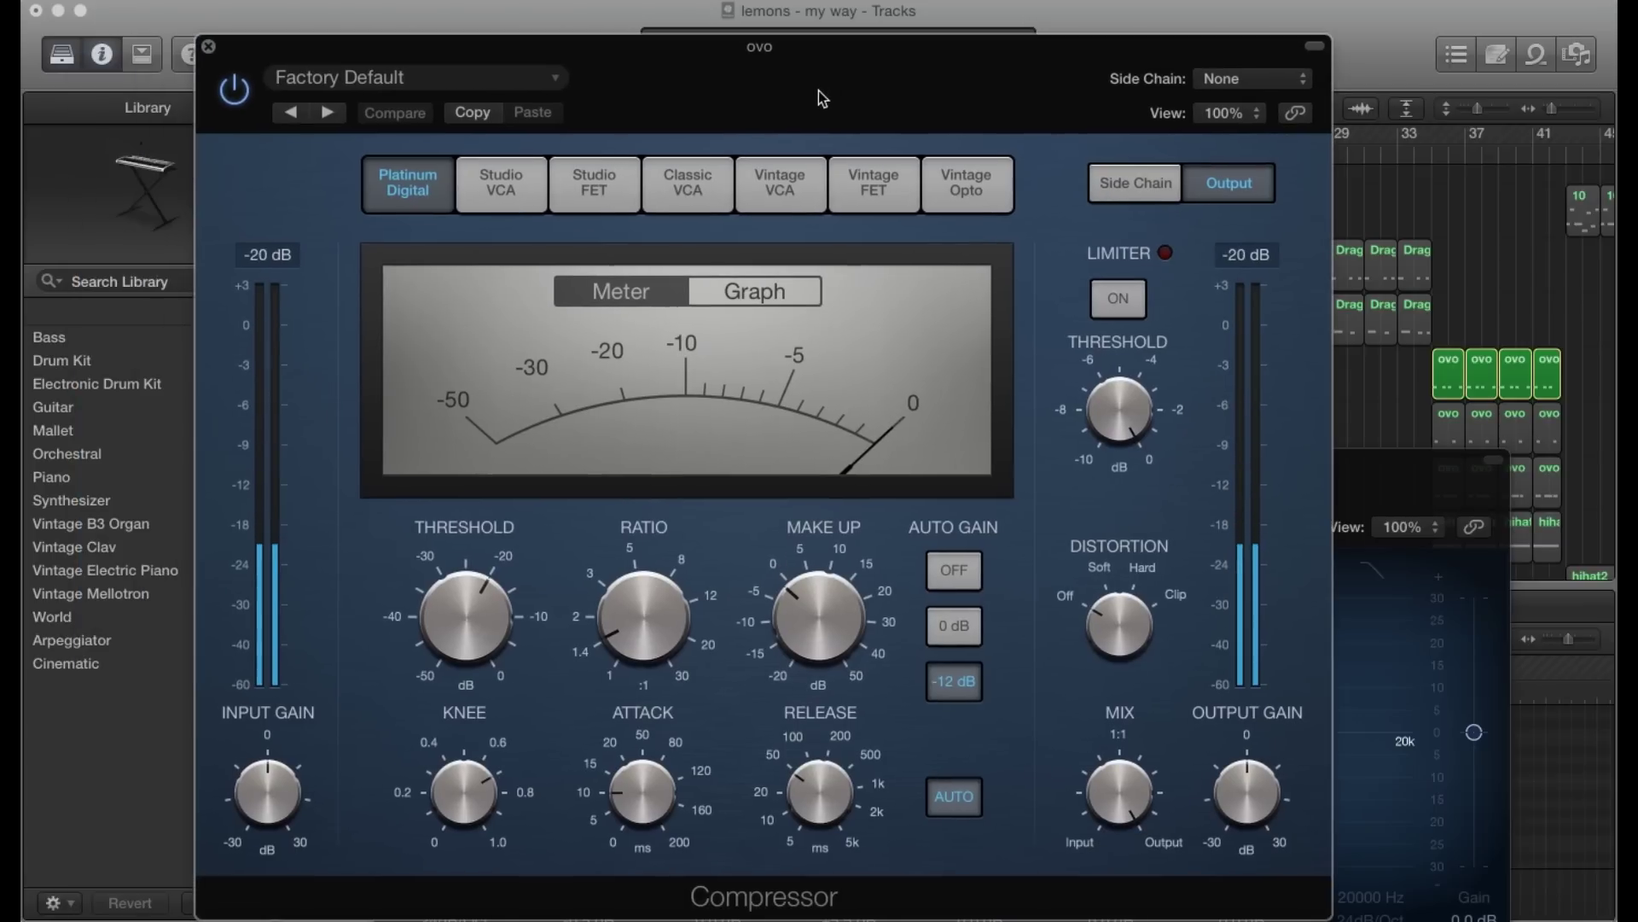
Load the Drums > Type U Tight Kit compressor preset.
left_click(555, 79)
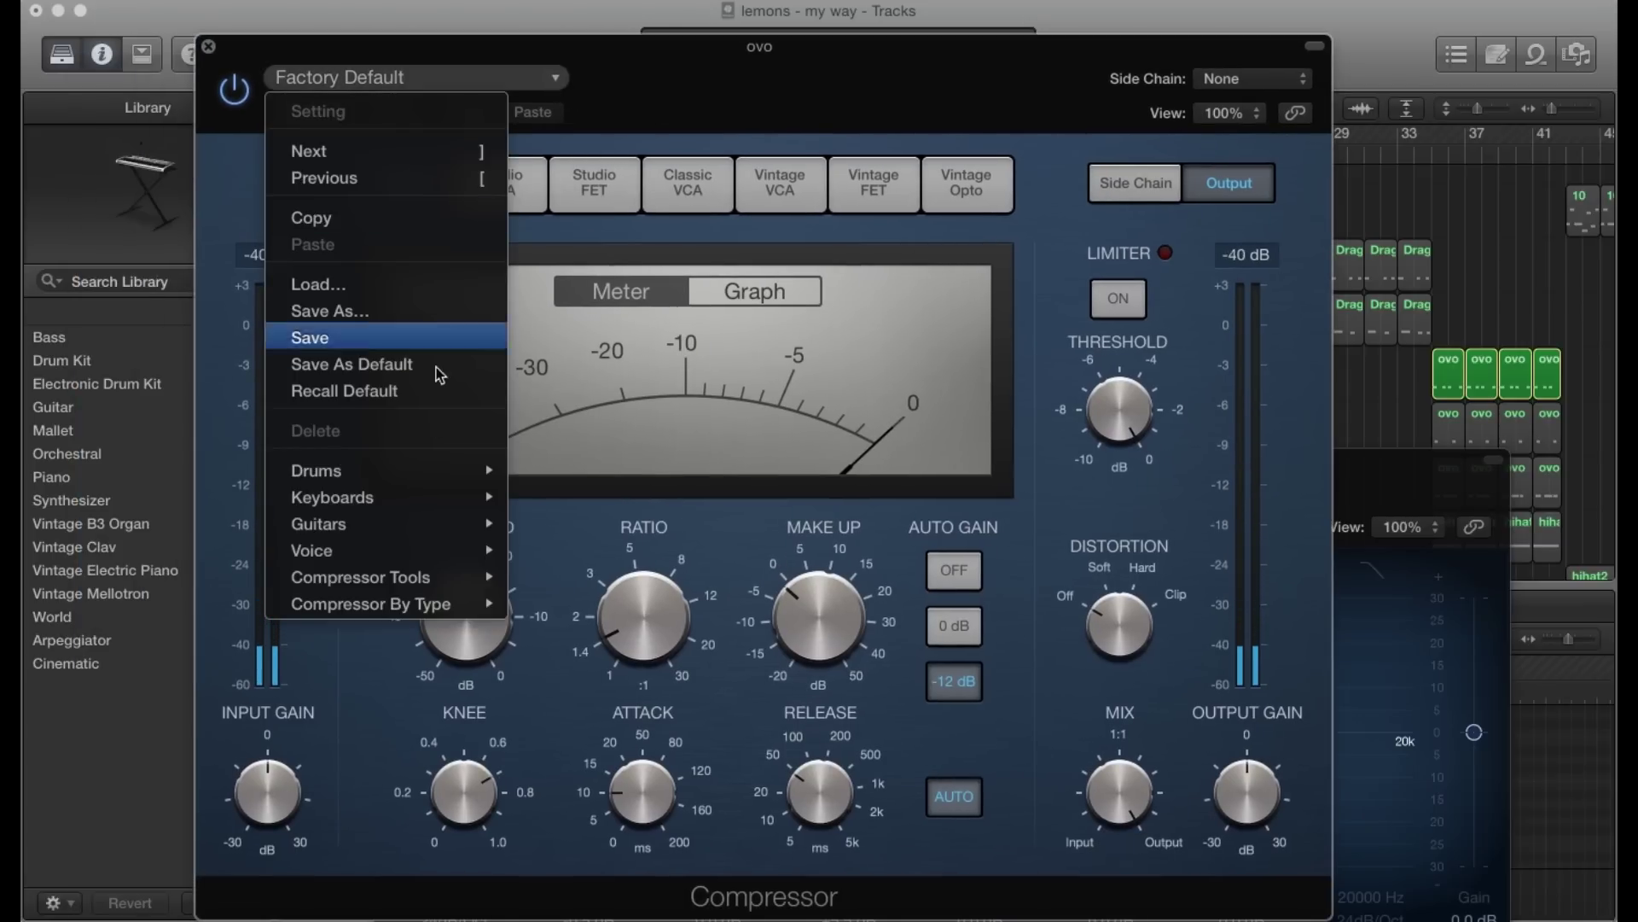
mouse_move(422, 474)
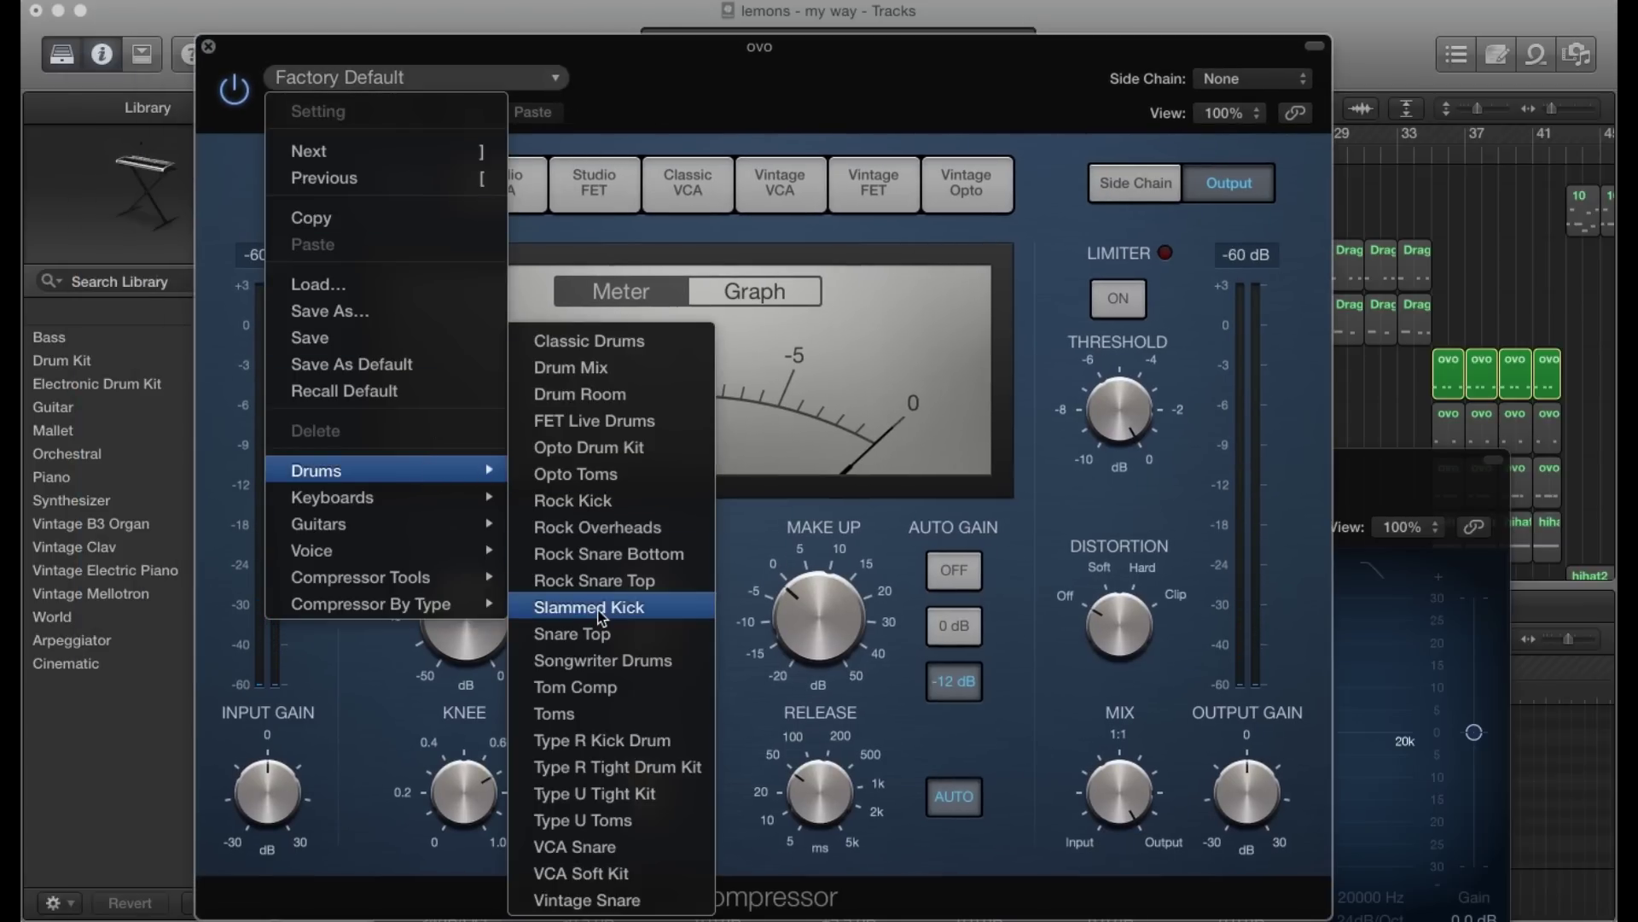
left_click(612, 799)
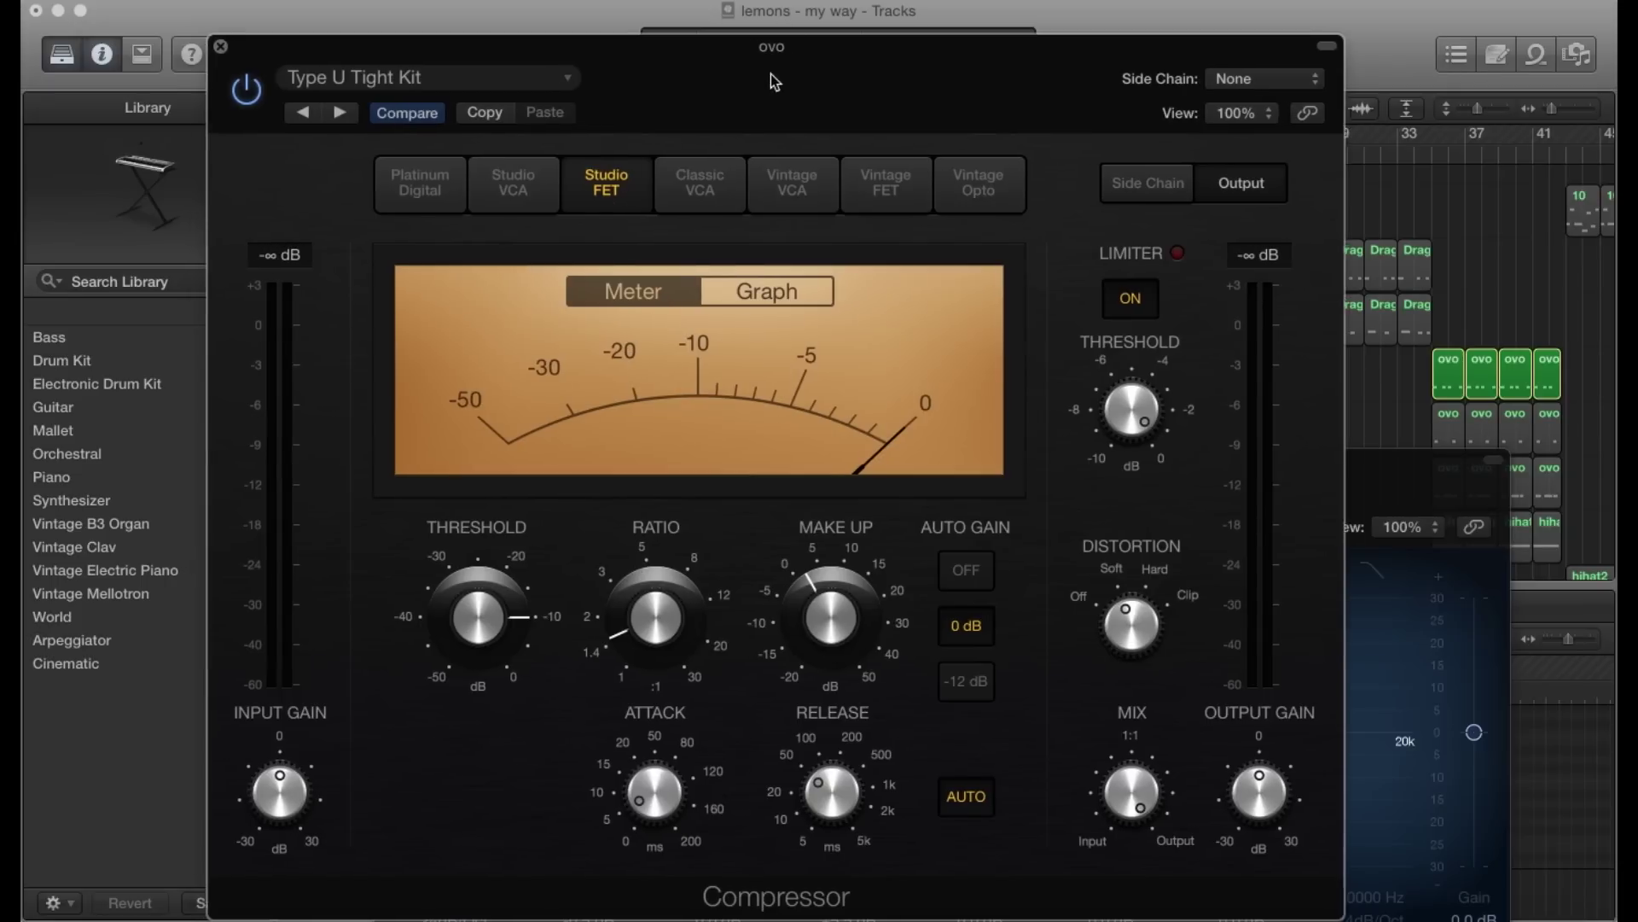
Start playback and raise the Compressor ratio to 2.9:1.
left_click_drag(763, 82, 920, 71)
key("space")
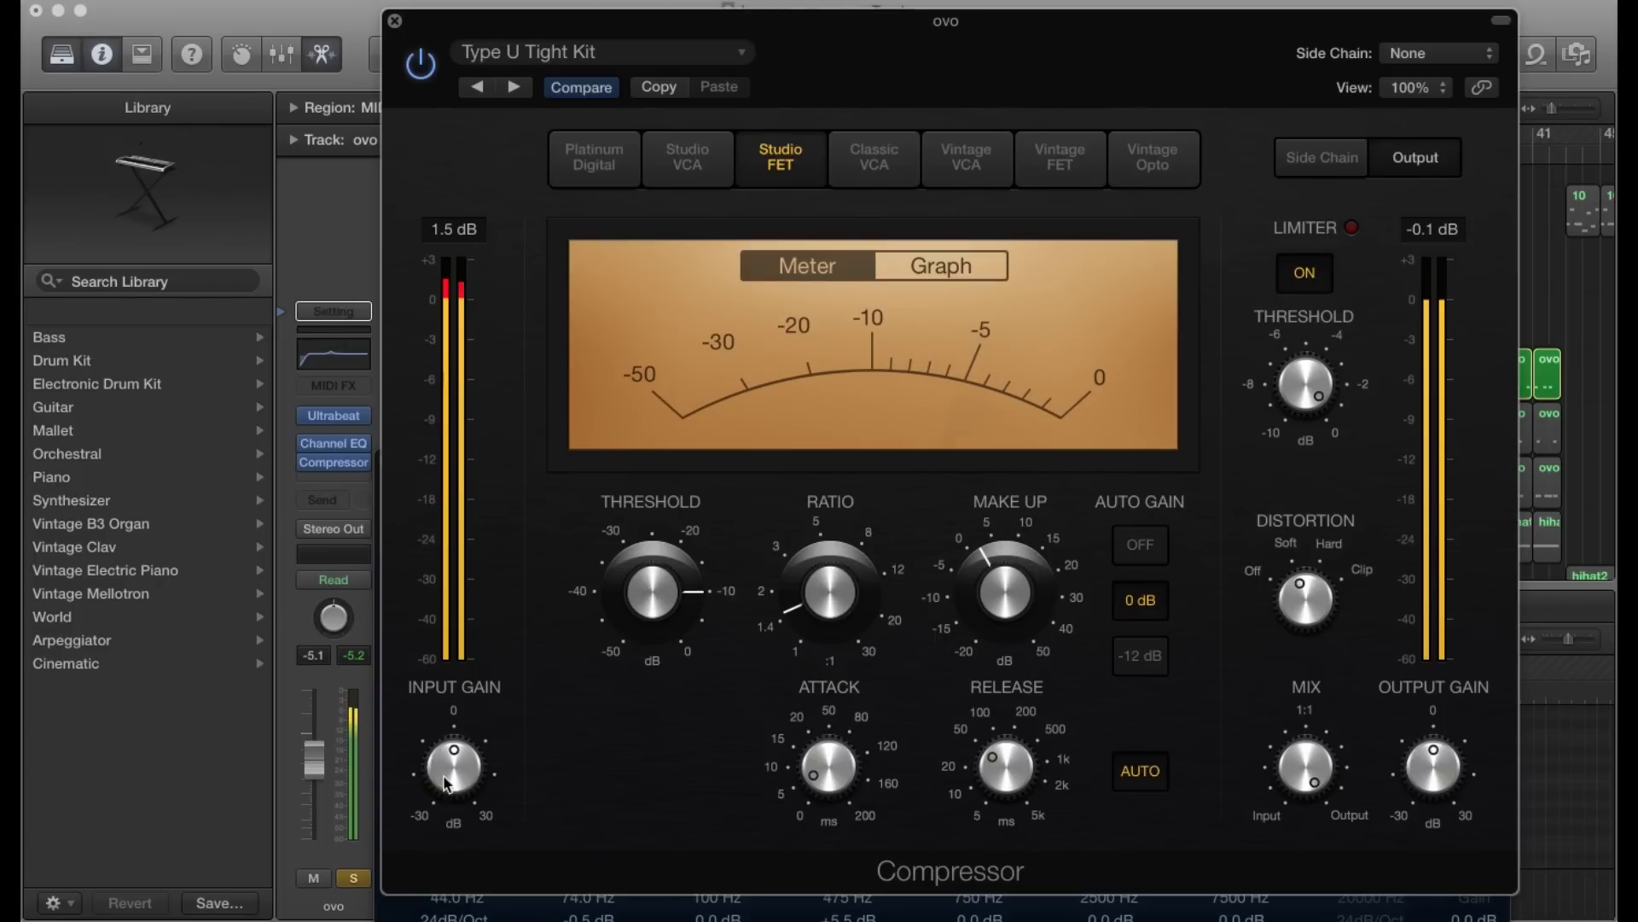
mouse_move(452, 774)
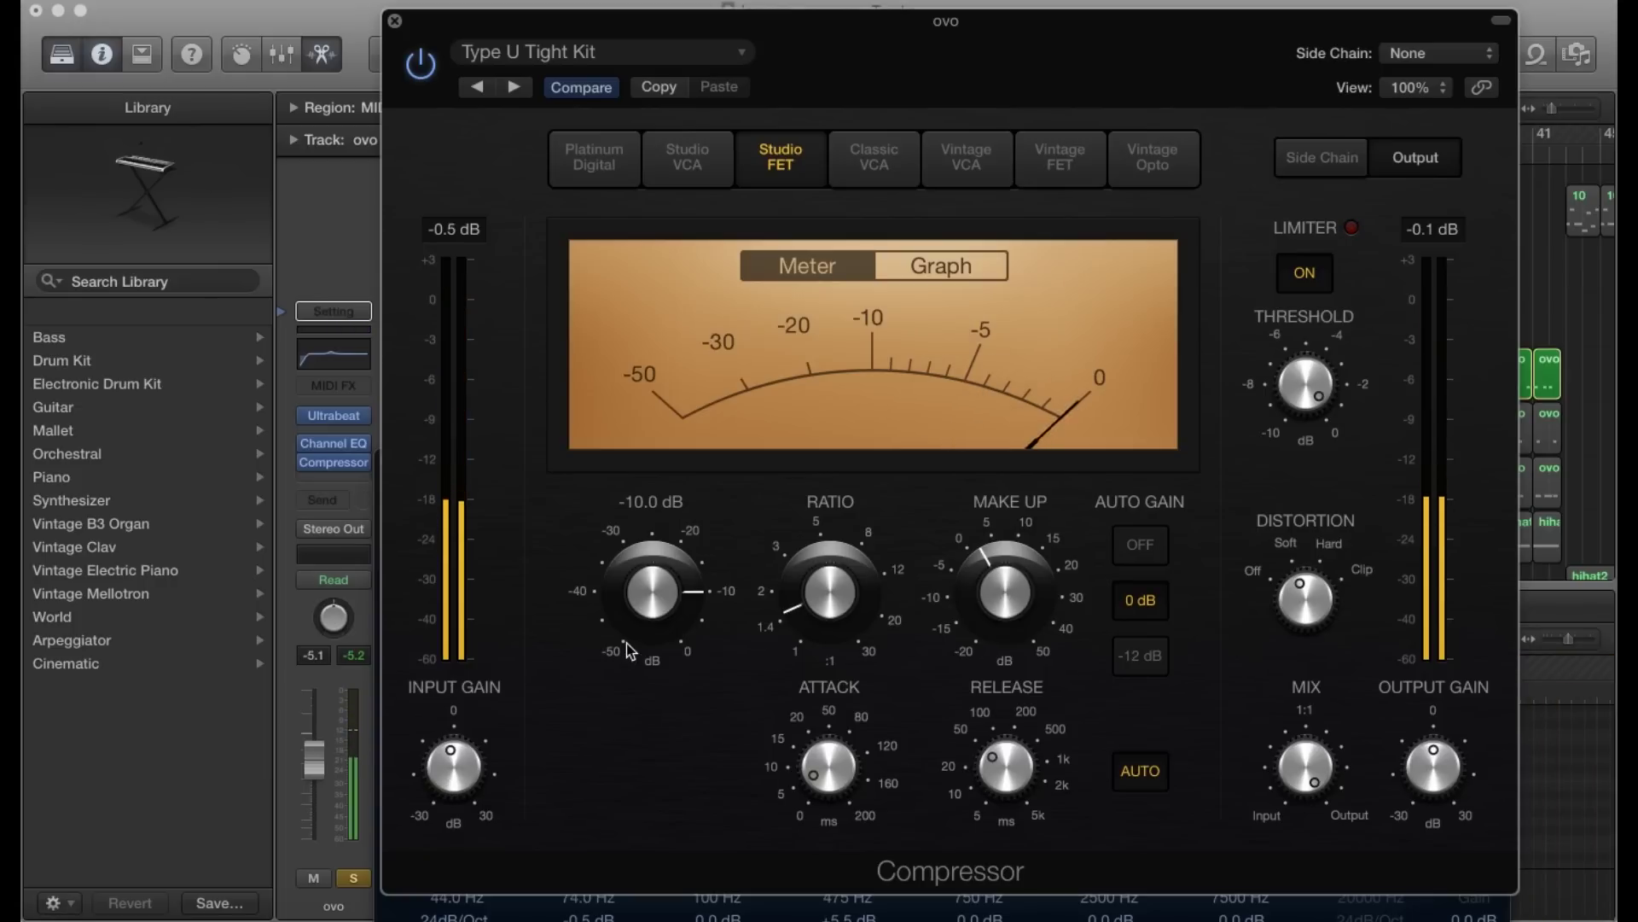
mouse_move(810, 673)
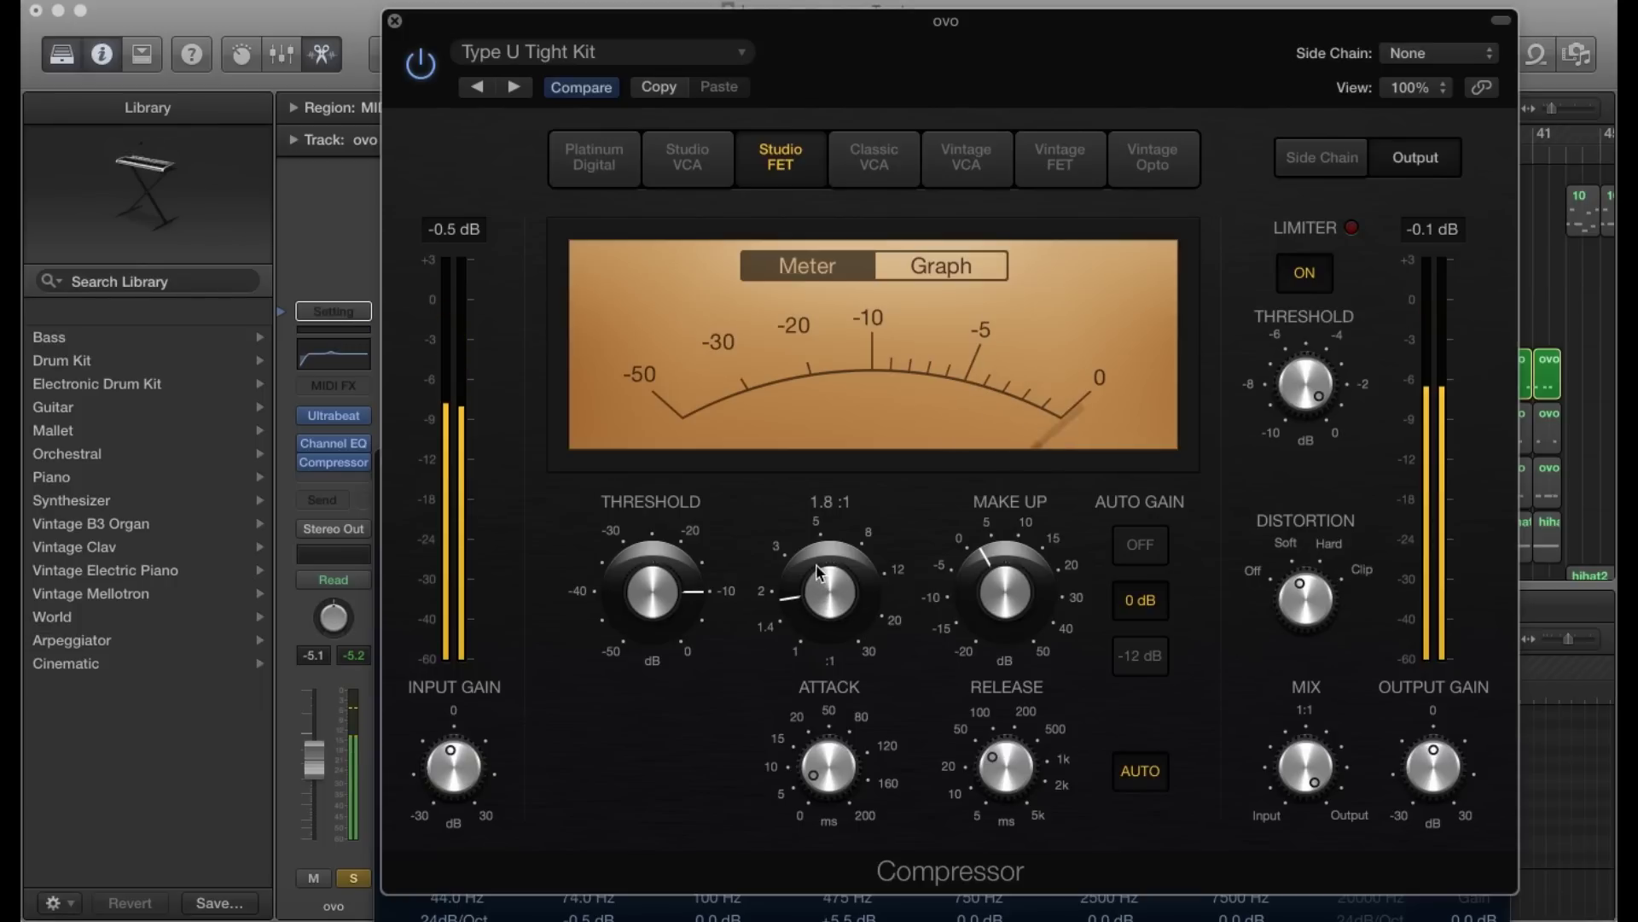
left_click_drag(821, 582, 821, 475)
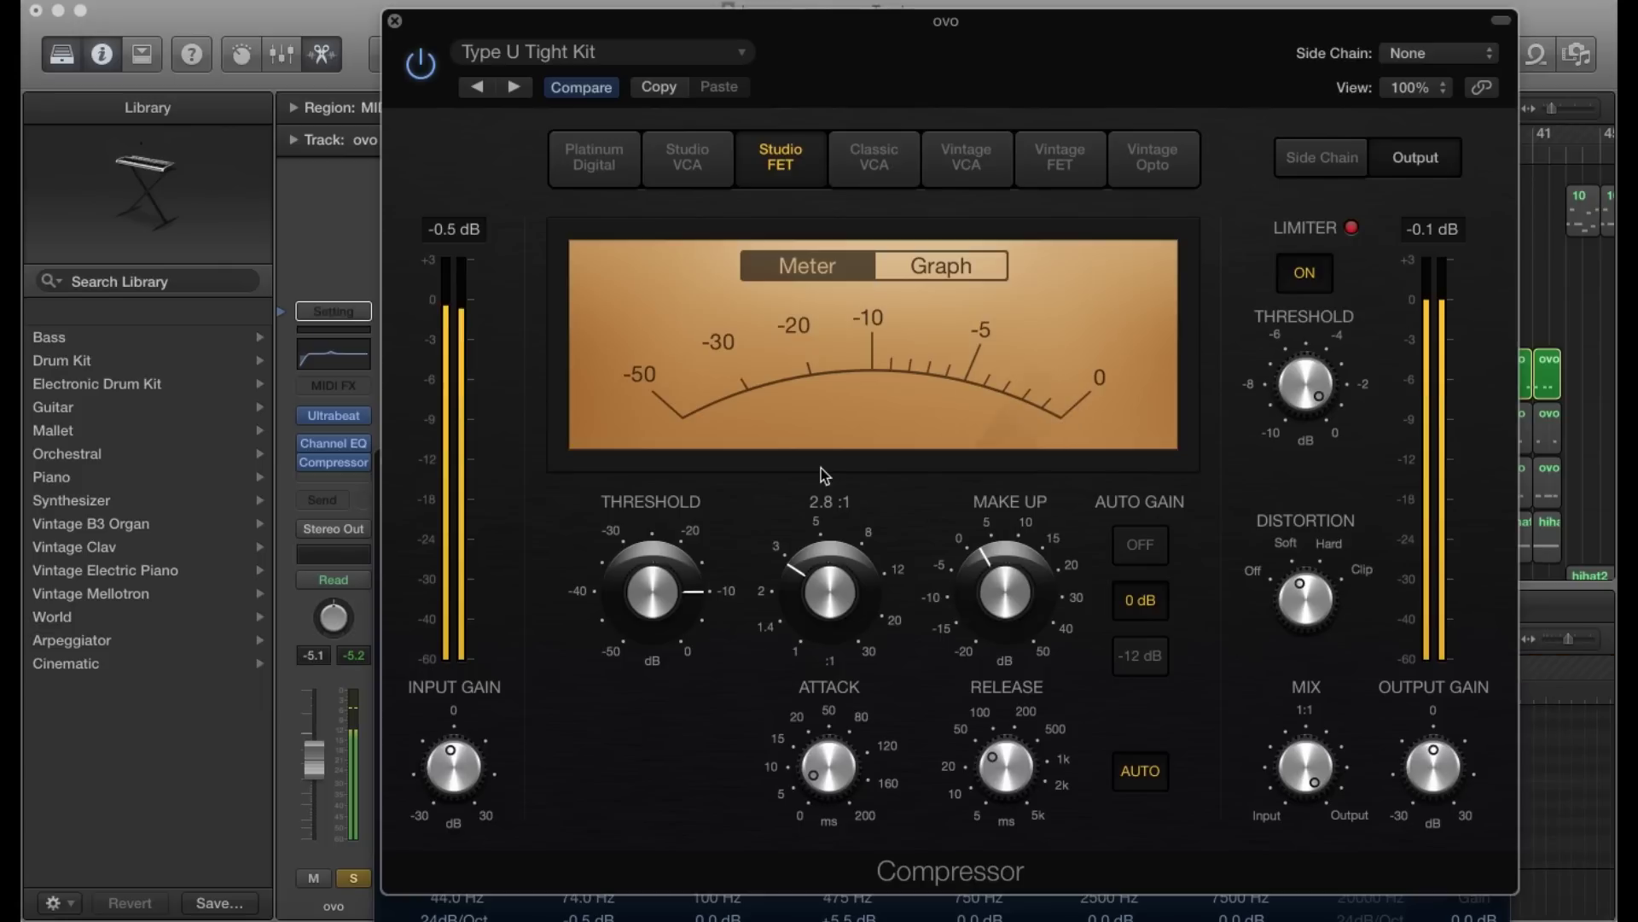
left_click_drag(821, 468, 826, 459)
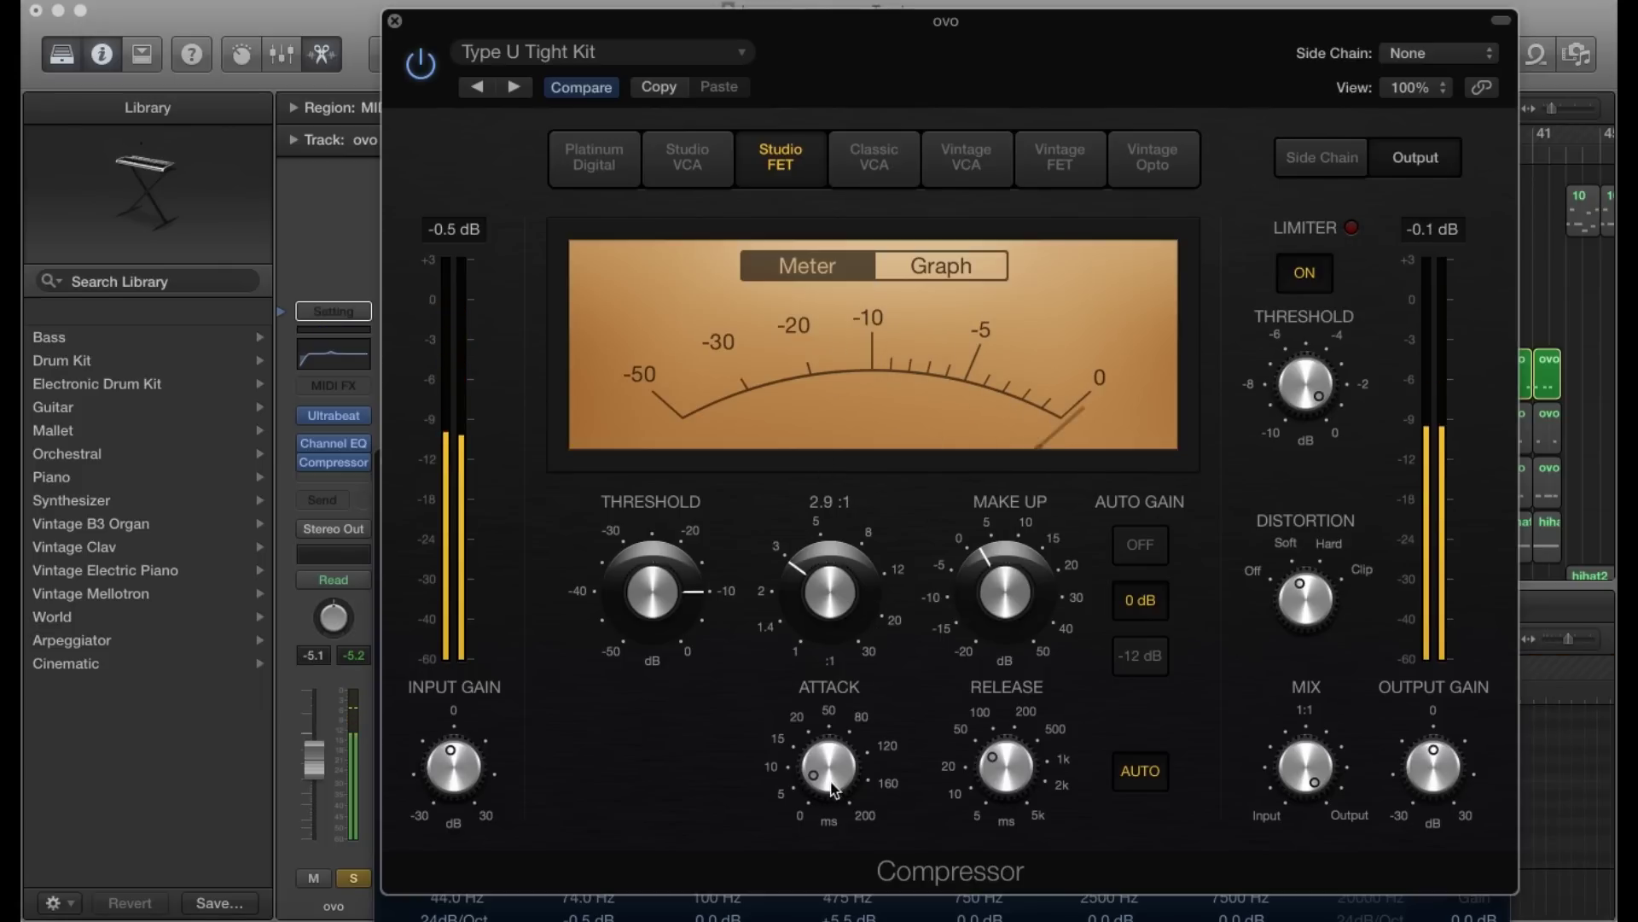
Set the Compressor attack to about 9.0 ms.
mouse_move(828, 781)
left_click_drag(821, 771, 818, 744)
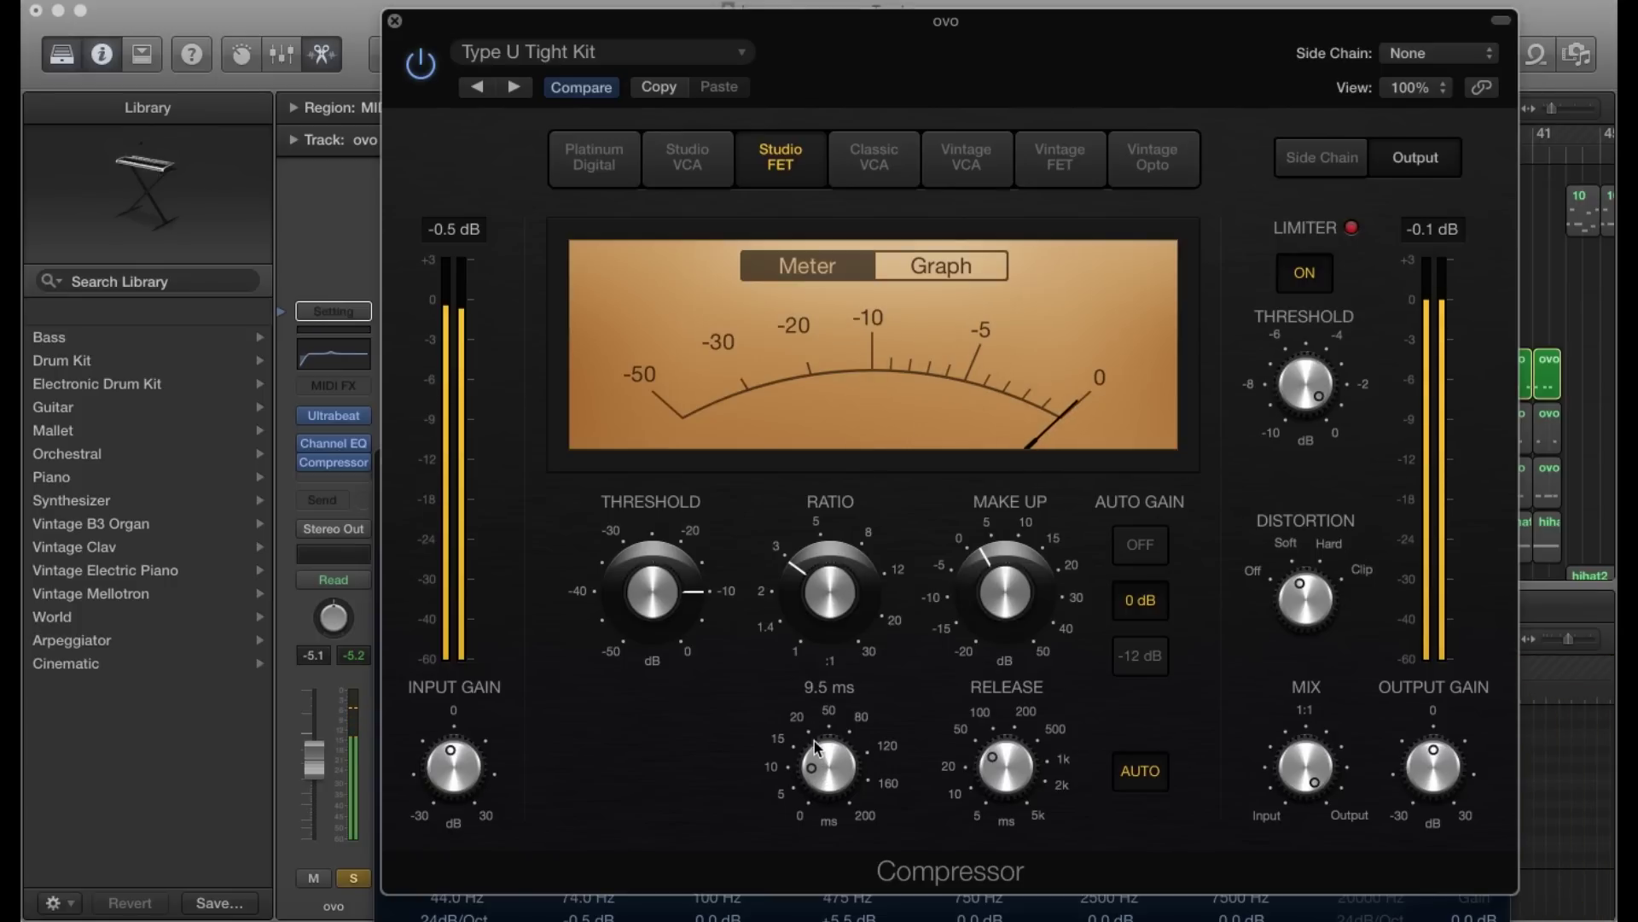
left_click_drag(814, 741, 814, 744)
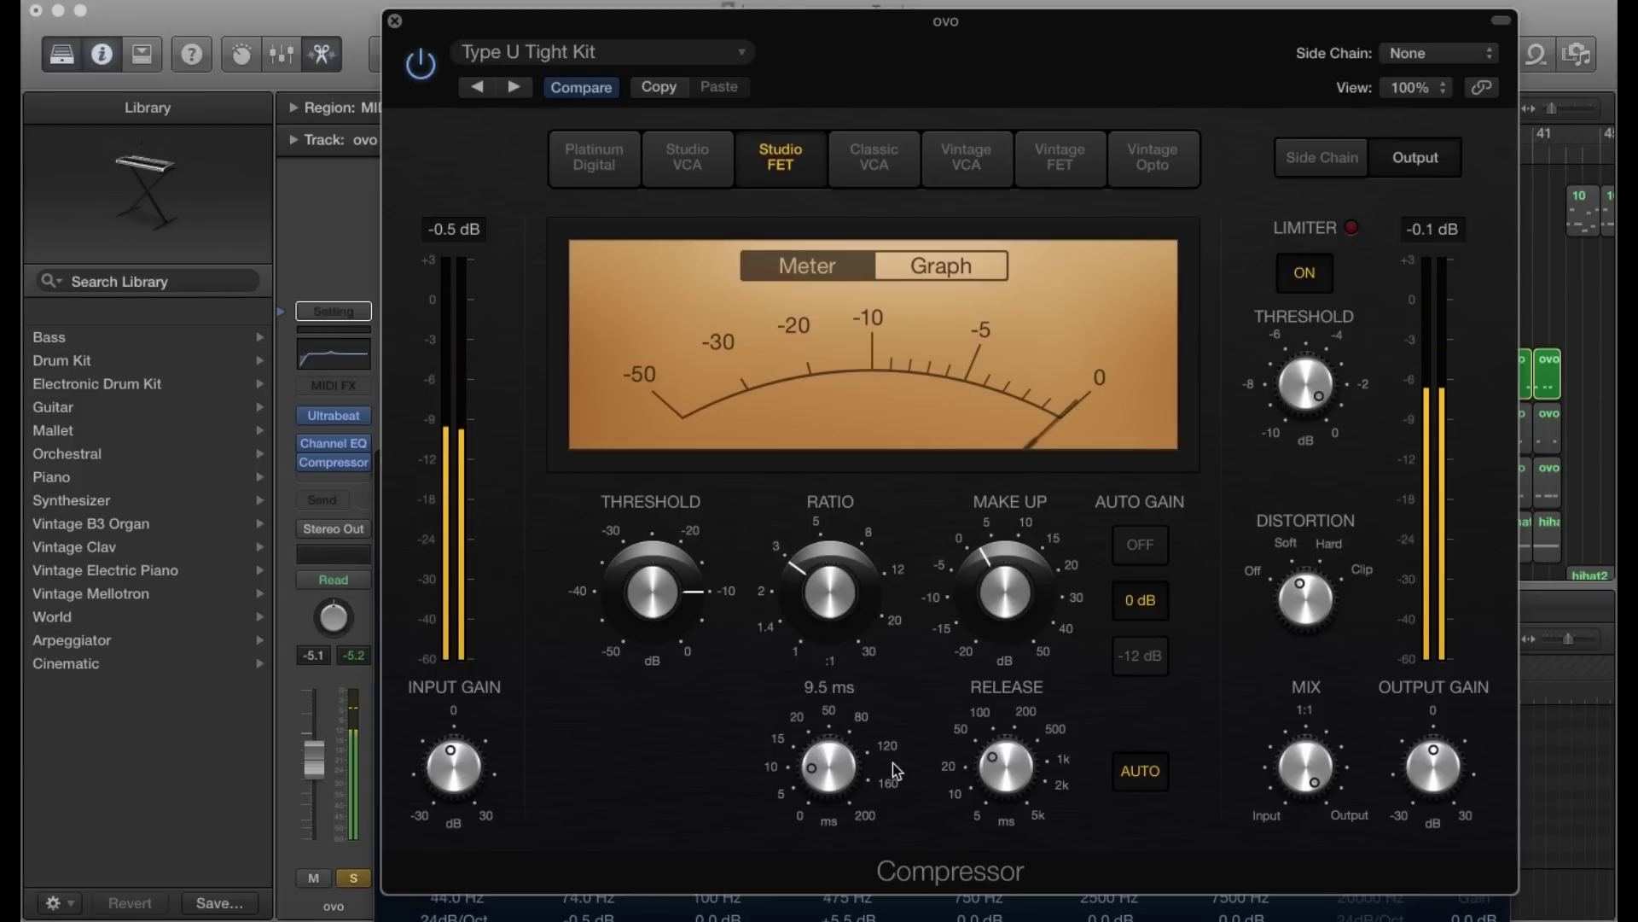
Lengthen the release to 160 ms and lower the threshold to -12.0 dB.
mouse_move(1016, 775)
left_click_drag(1016, 775, 1002, 688)
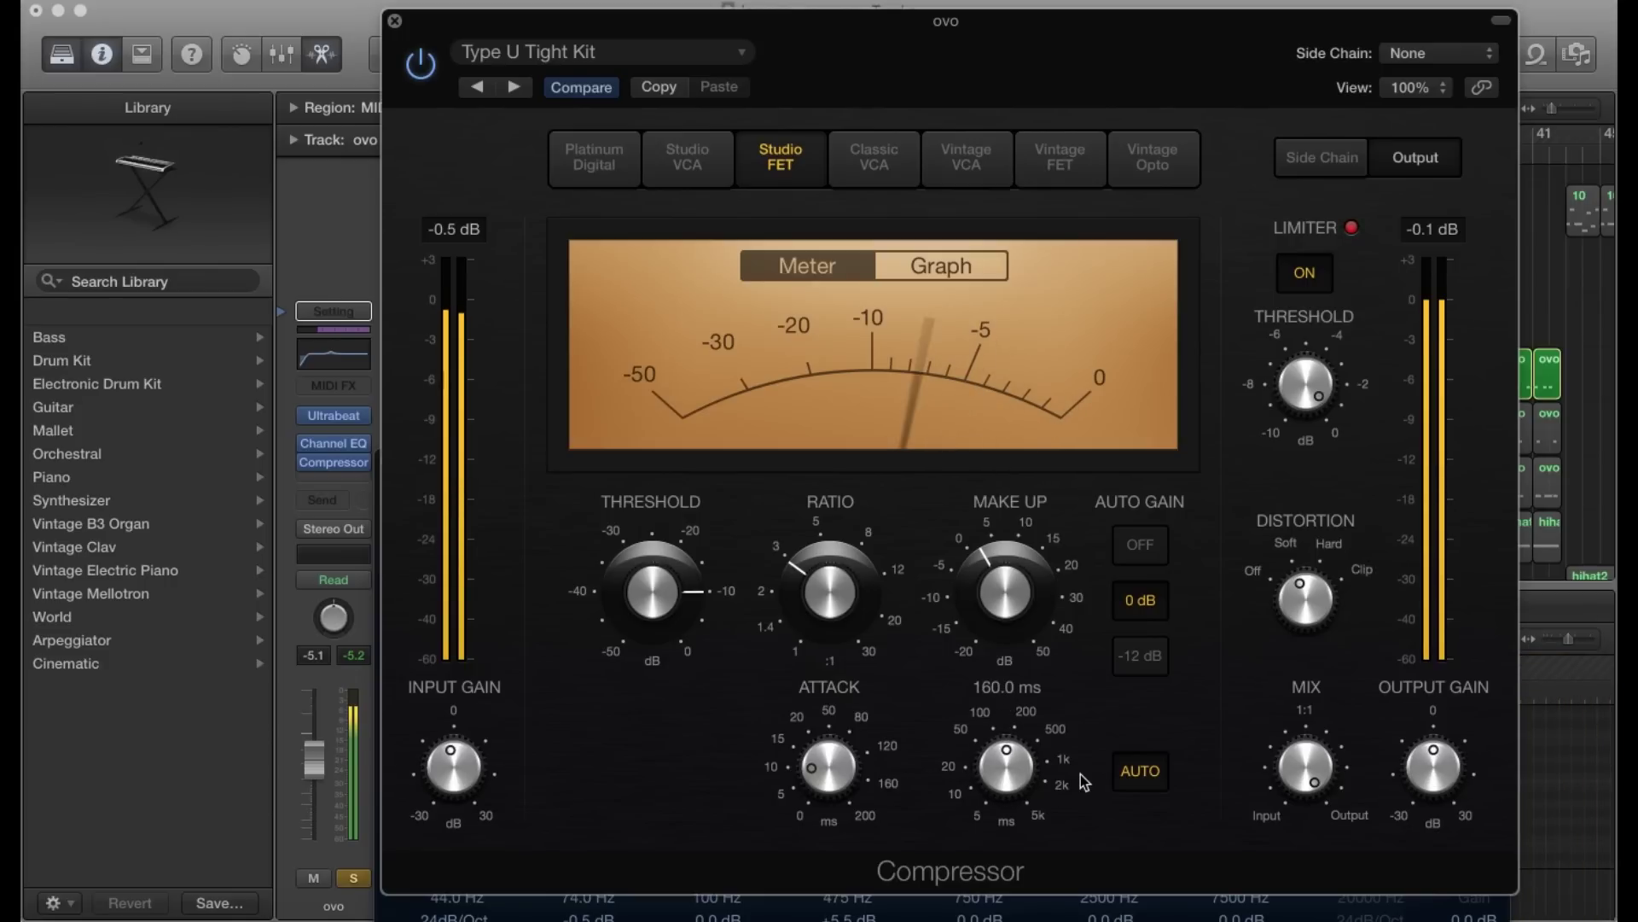
left_click_drag(1084, 781, 982, 322)
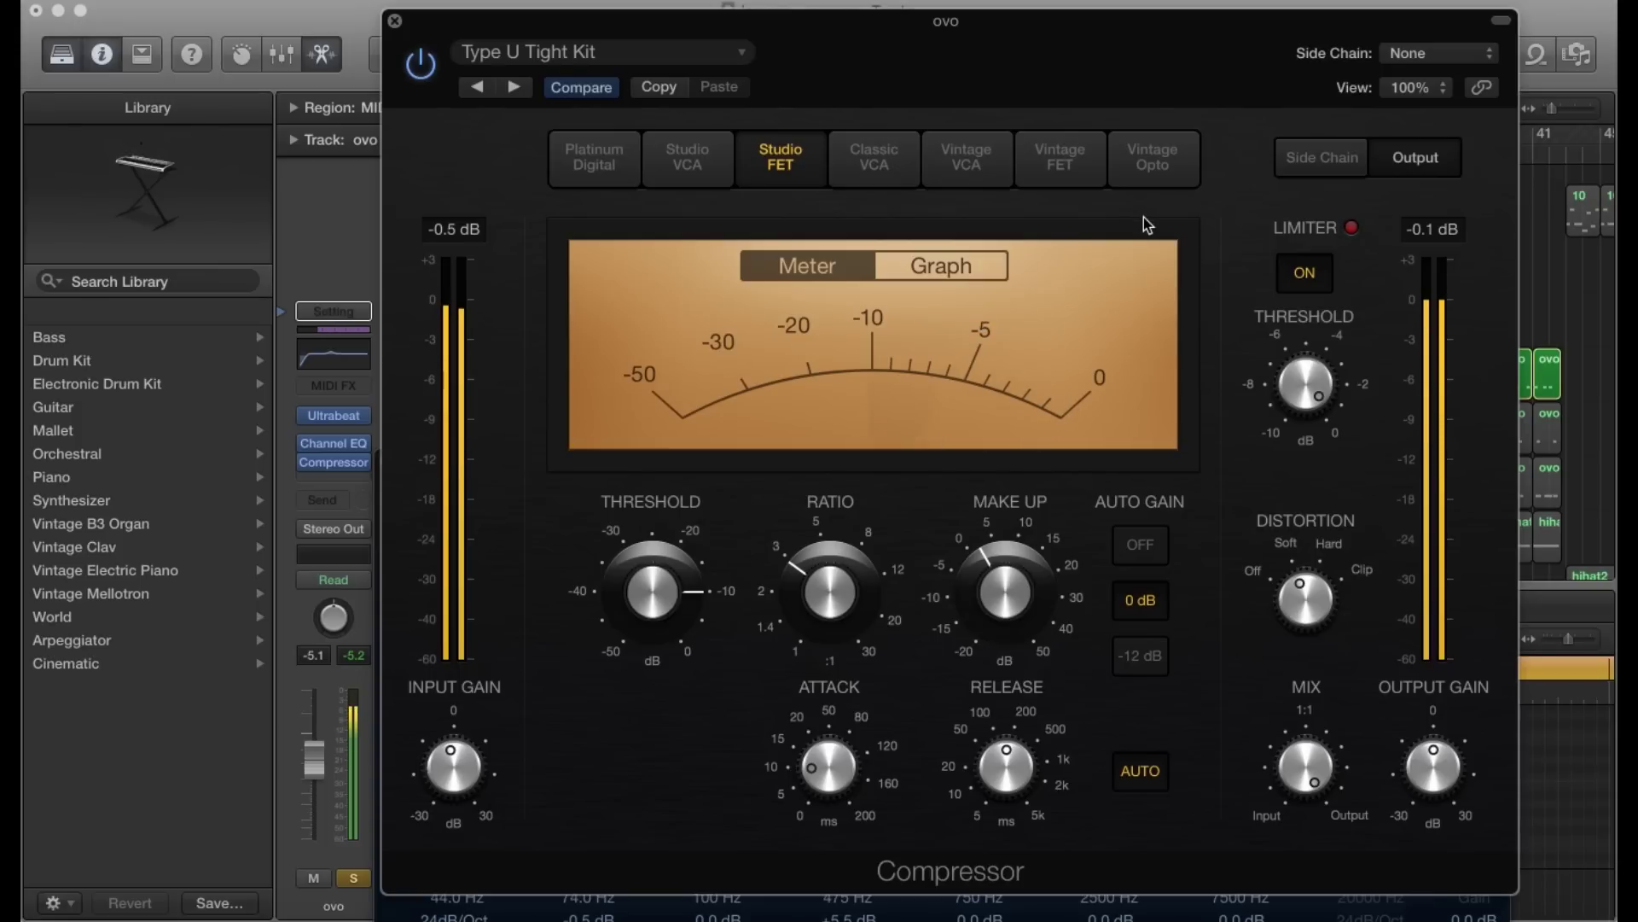
left_click_drag(663, 589, 661, 611)
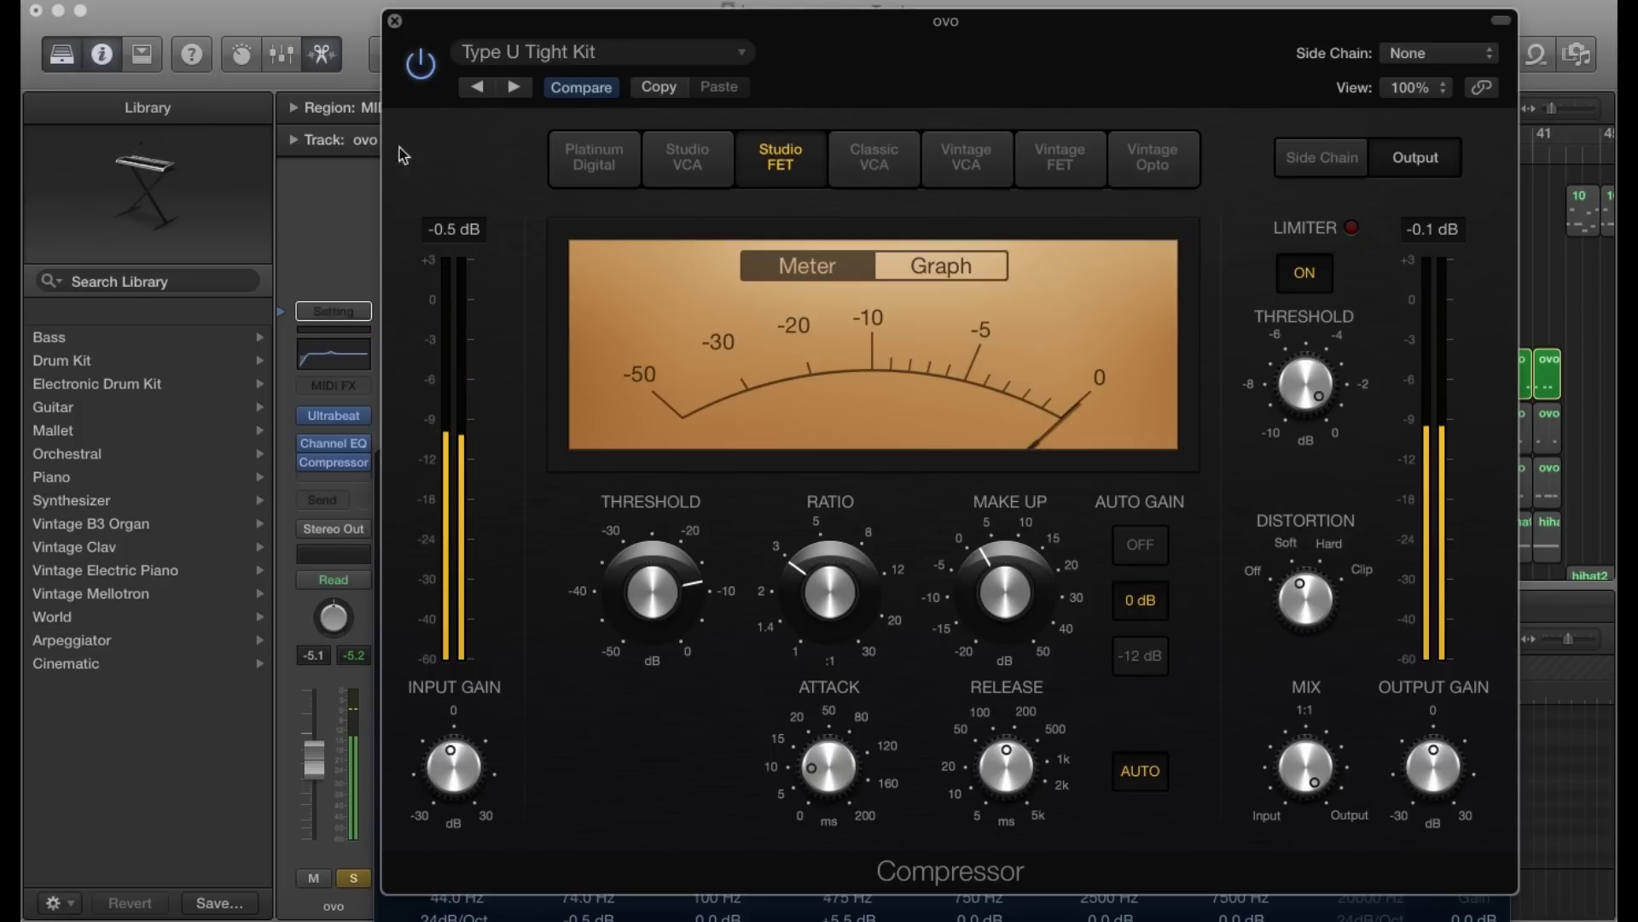
Unsolo the ovo track, switch its Channel EQ back on, and close both plug-in windows.
left_click_drag(427, 33, 491, 697)
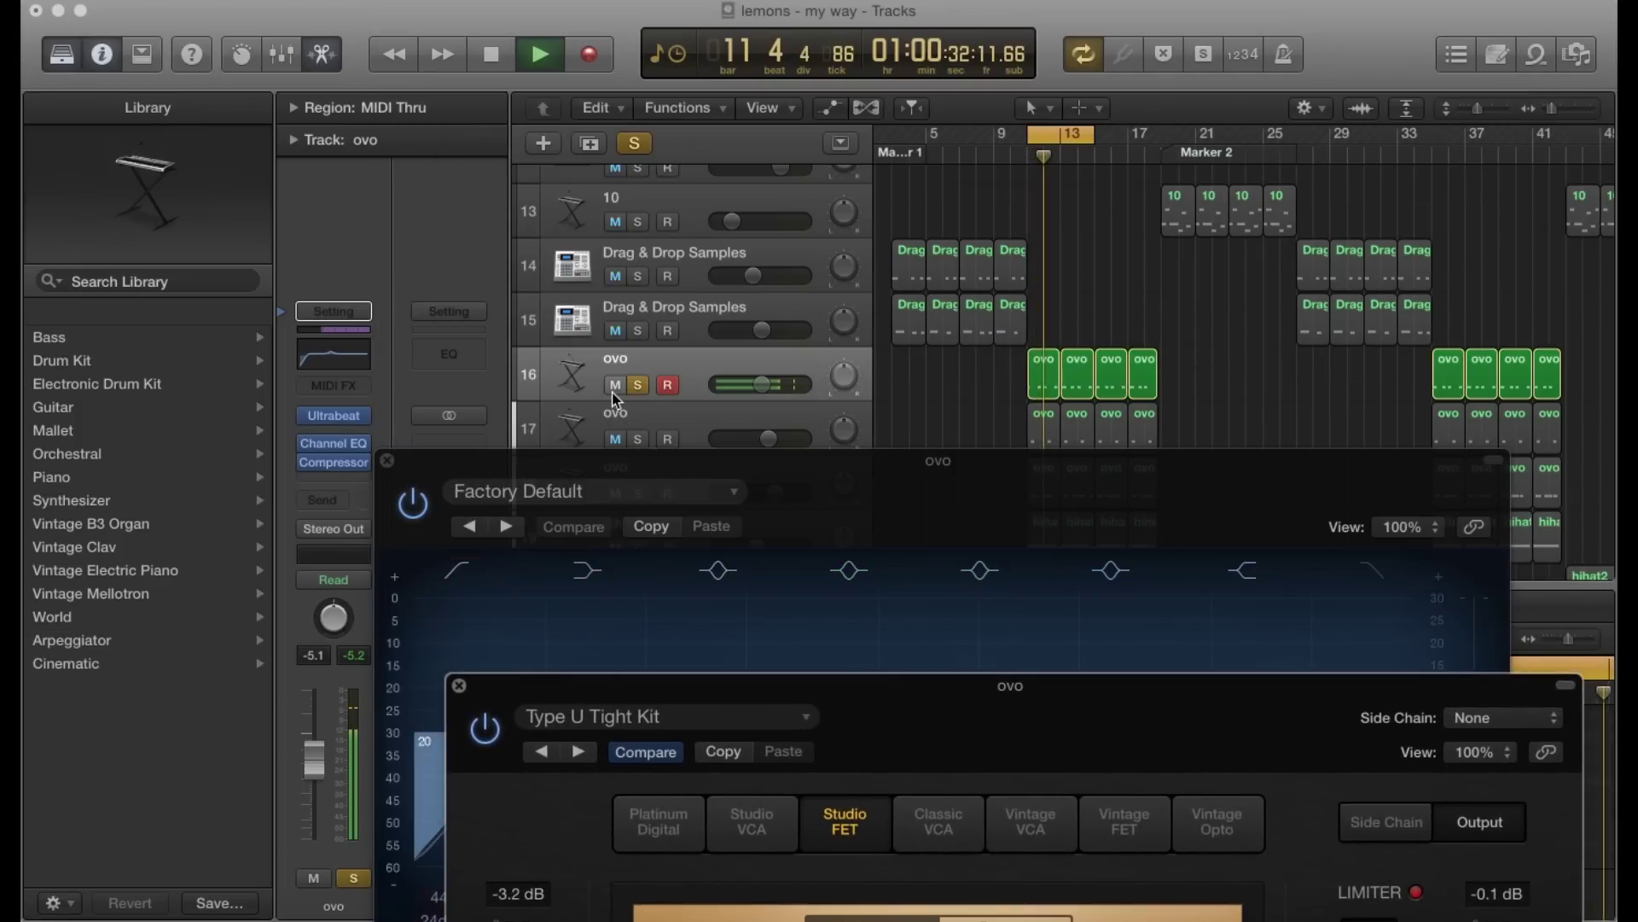
left_click(639, 384)
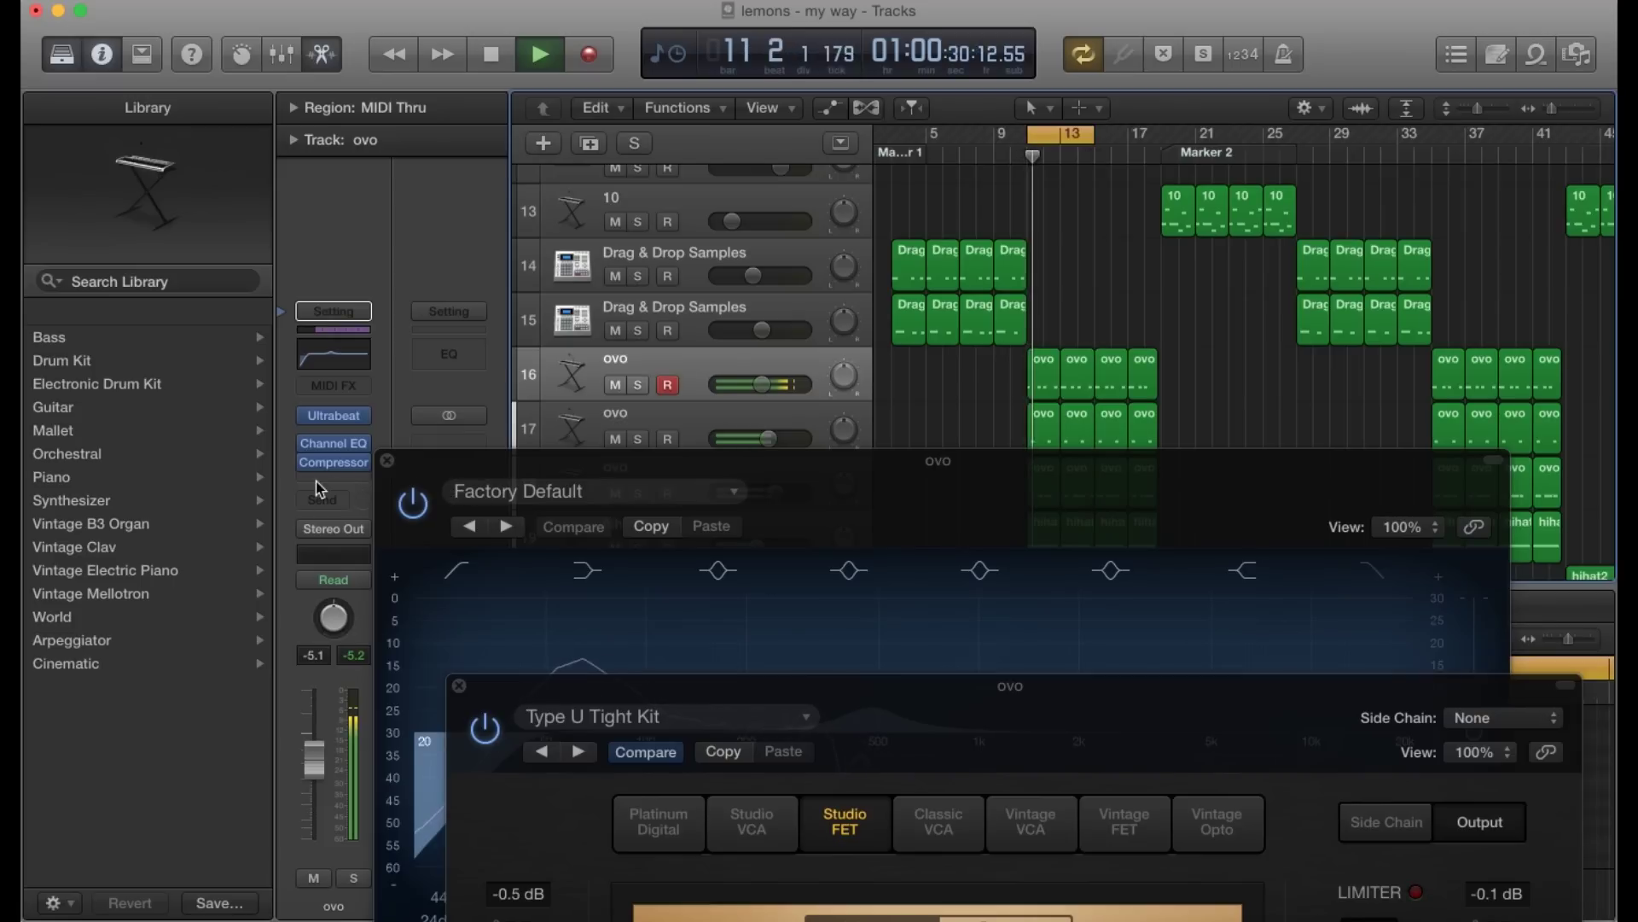
mouse_move(309, 466)
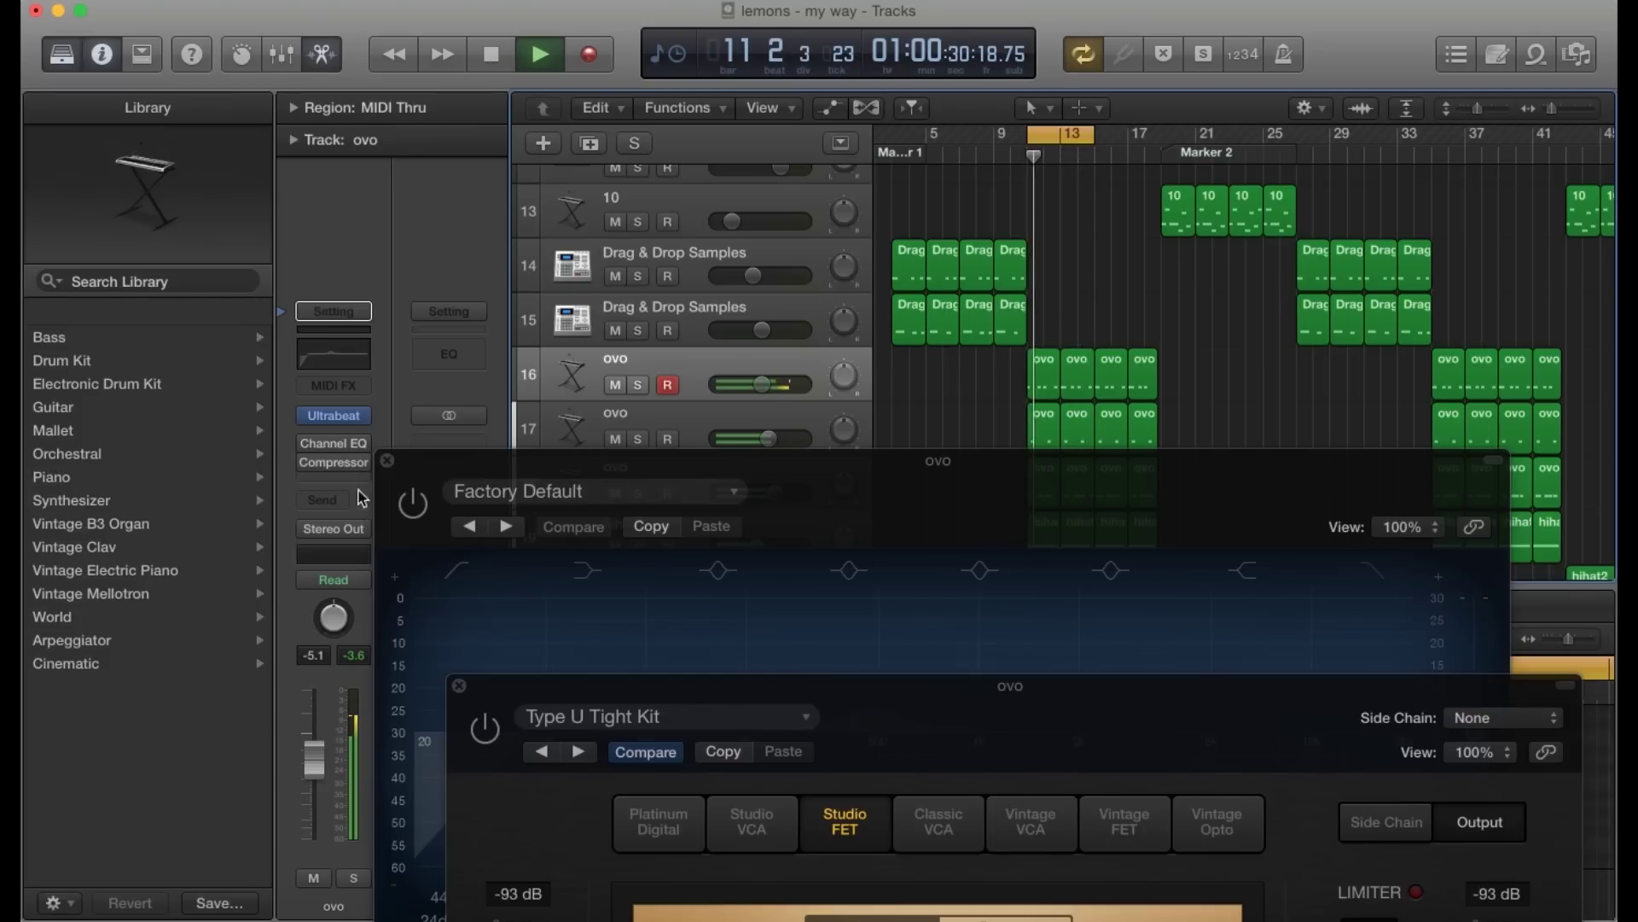
left_click(308, 445)
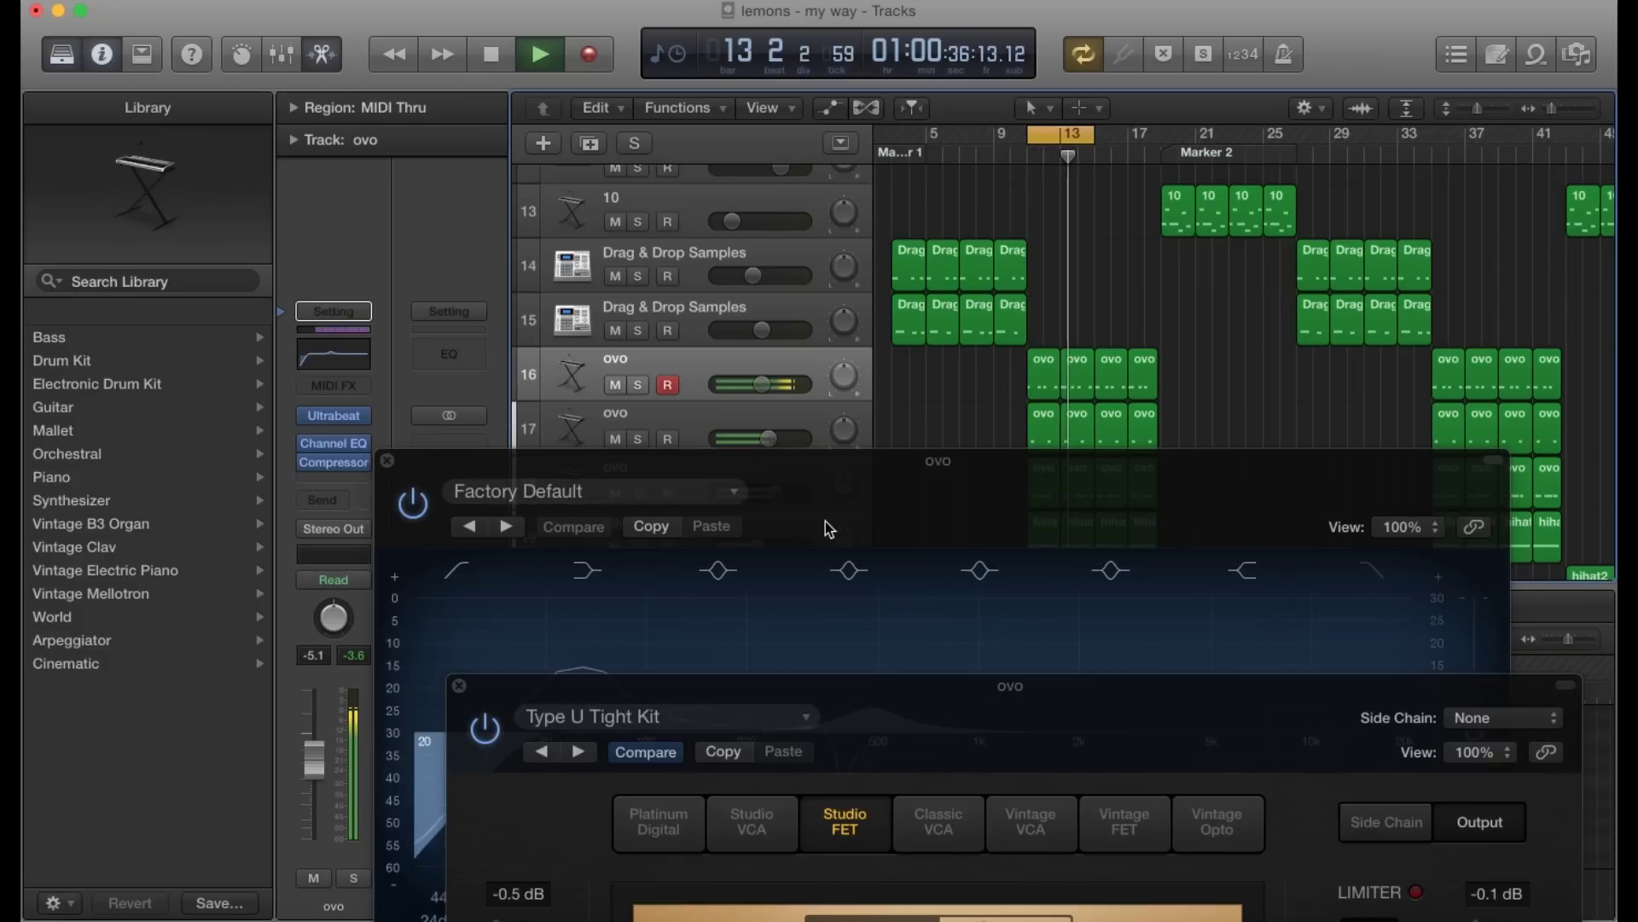
left_click(459, 685)
left_click(388, 460)
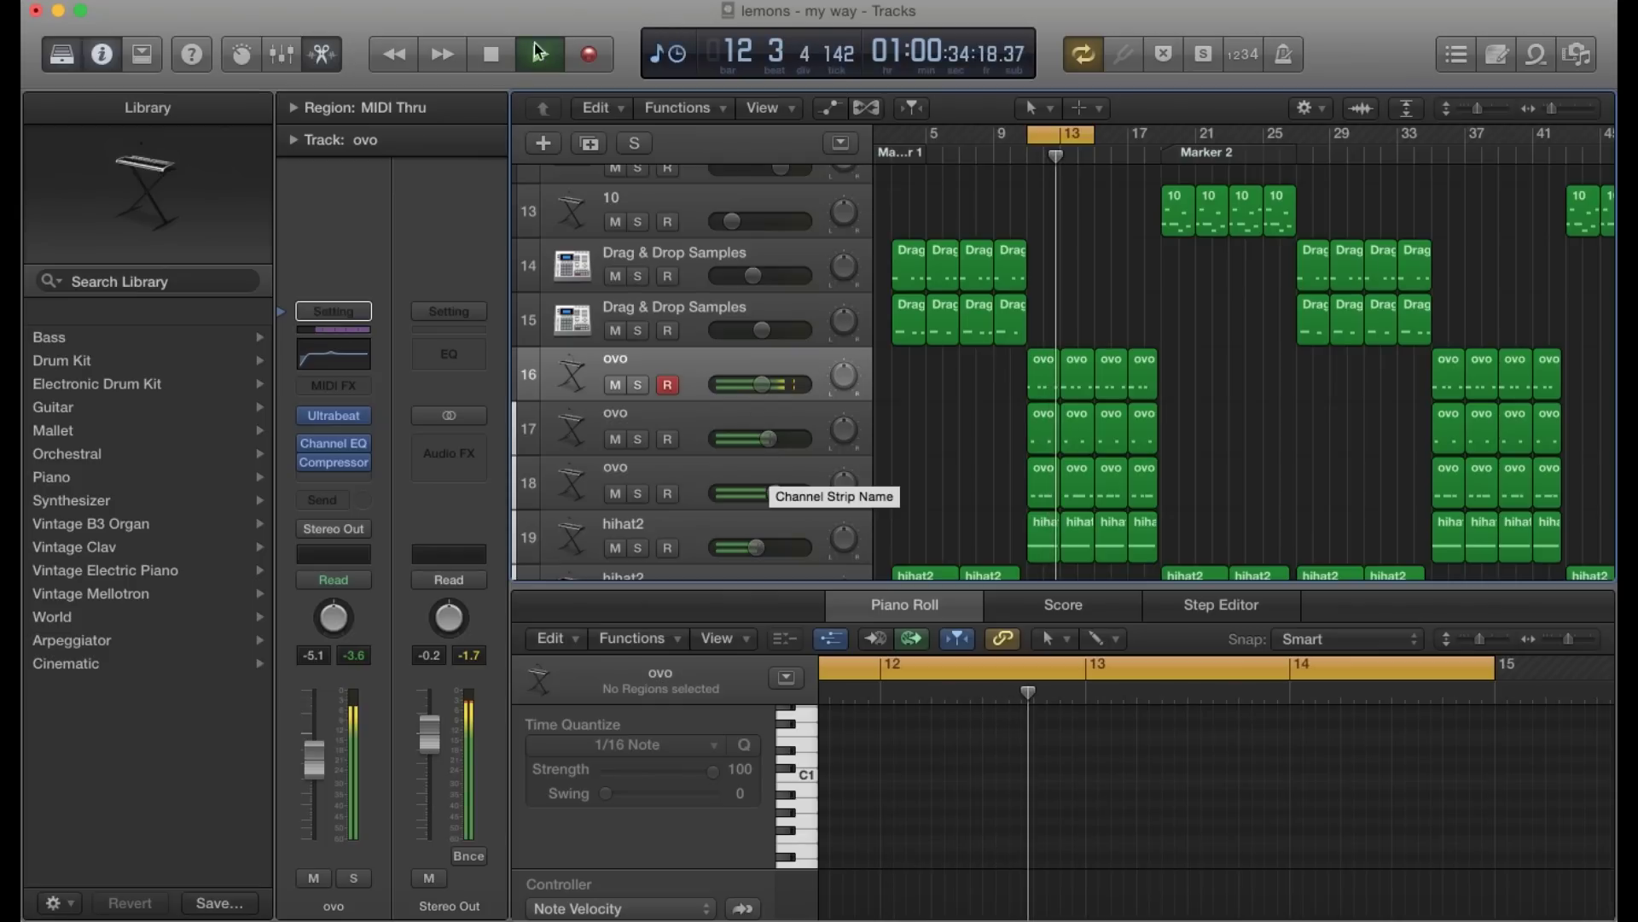
Stop playback near bar 13.
left_click(491, 57)
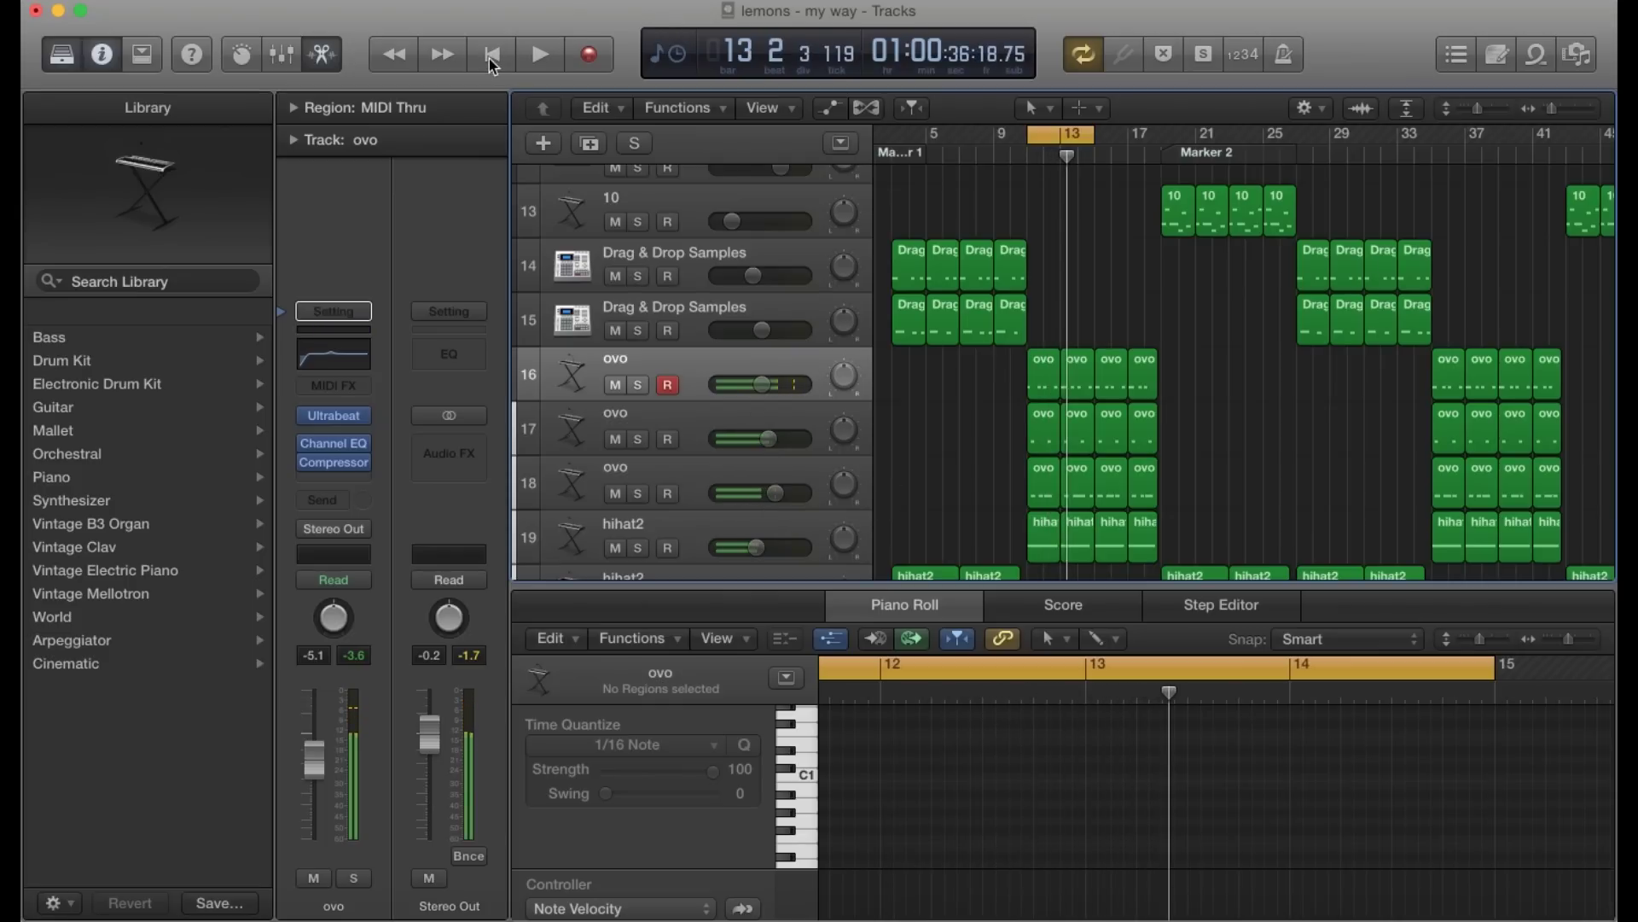